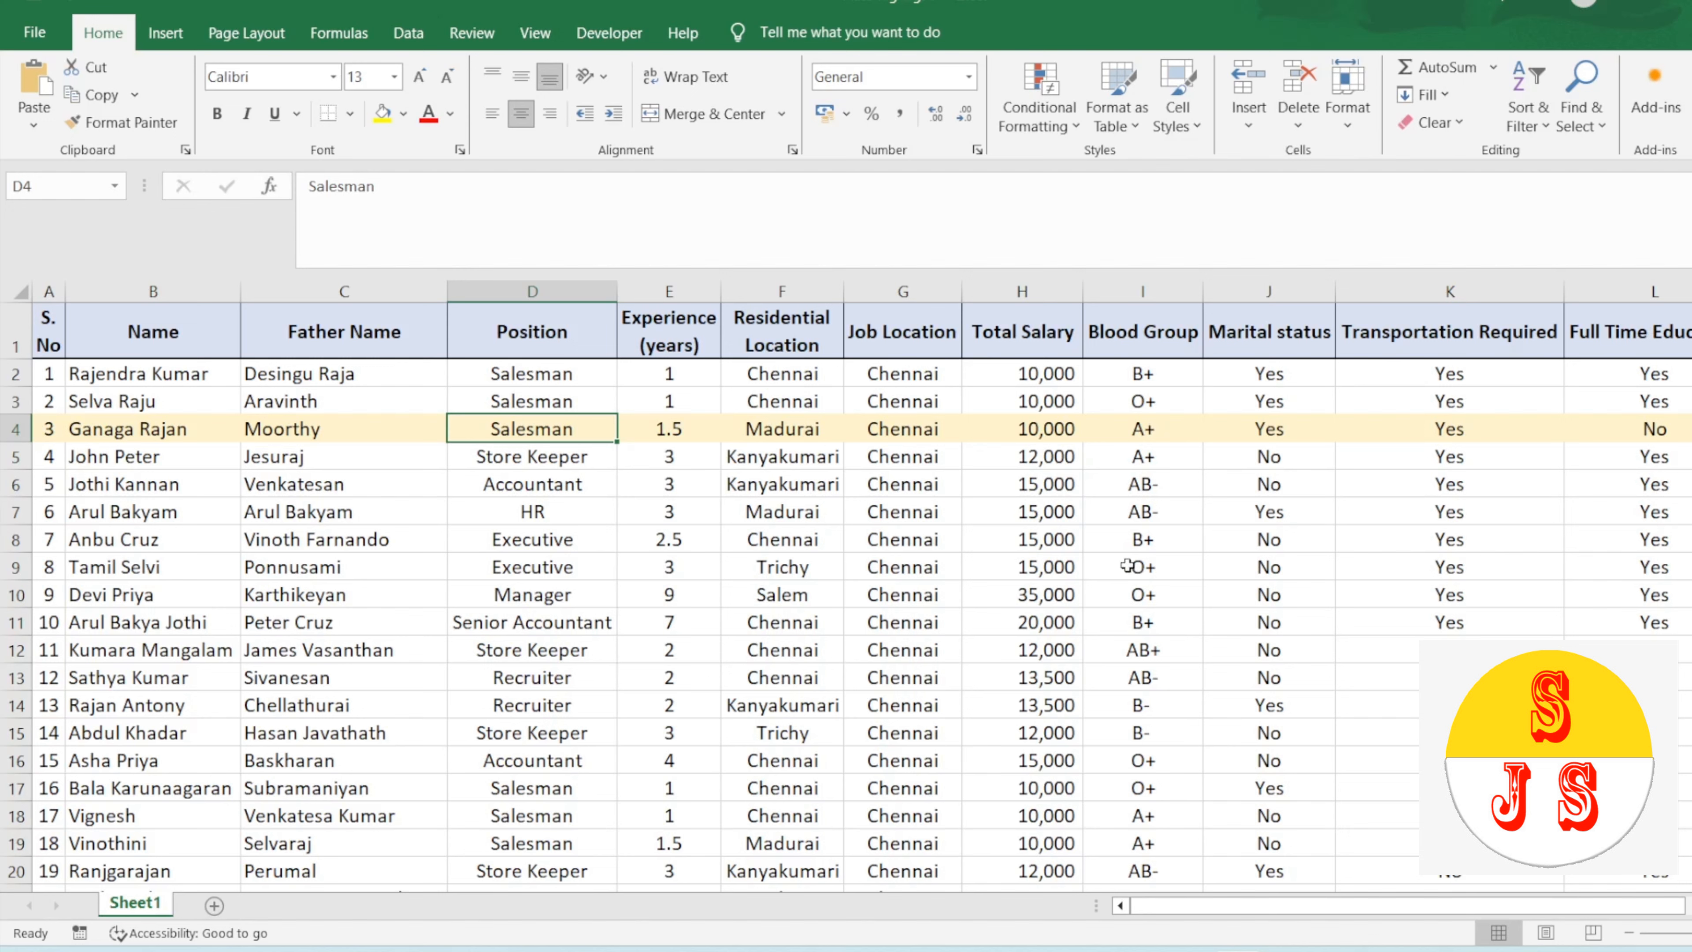
Step: Select different cells across the employee table to examine how the active row is highlighted
{"action": "left_click", "coordinate": [1159, 543]}
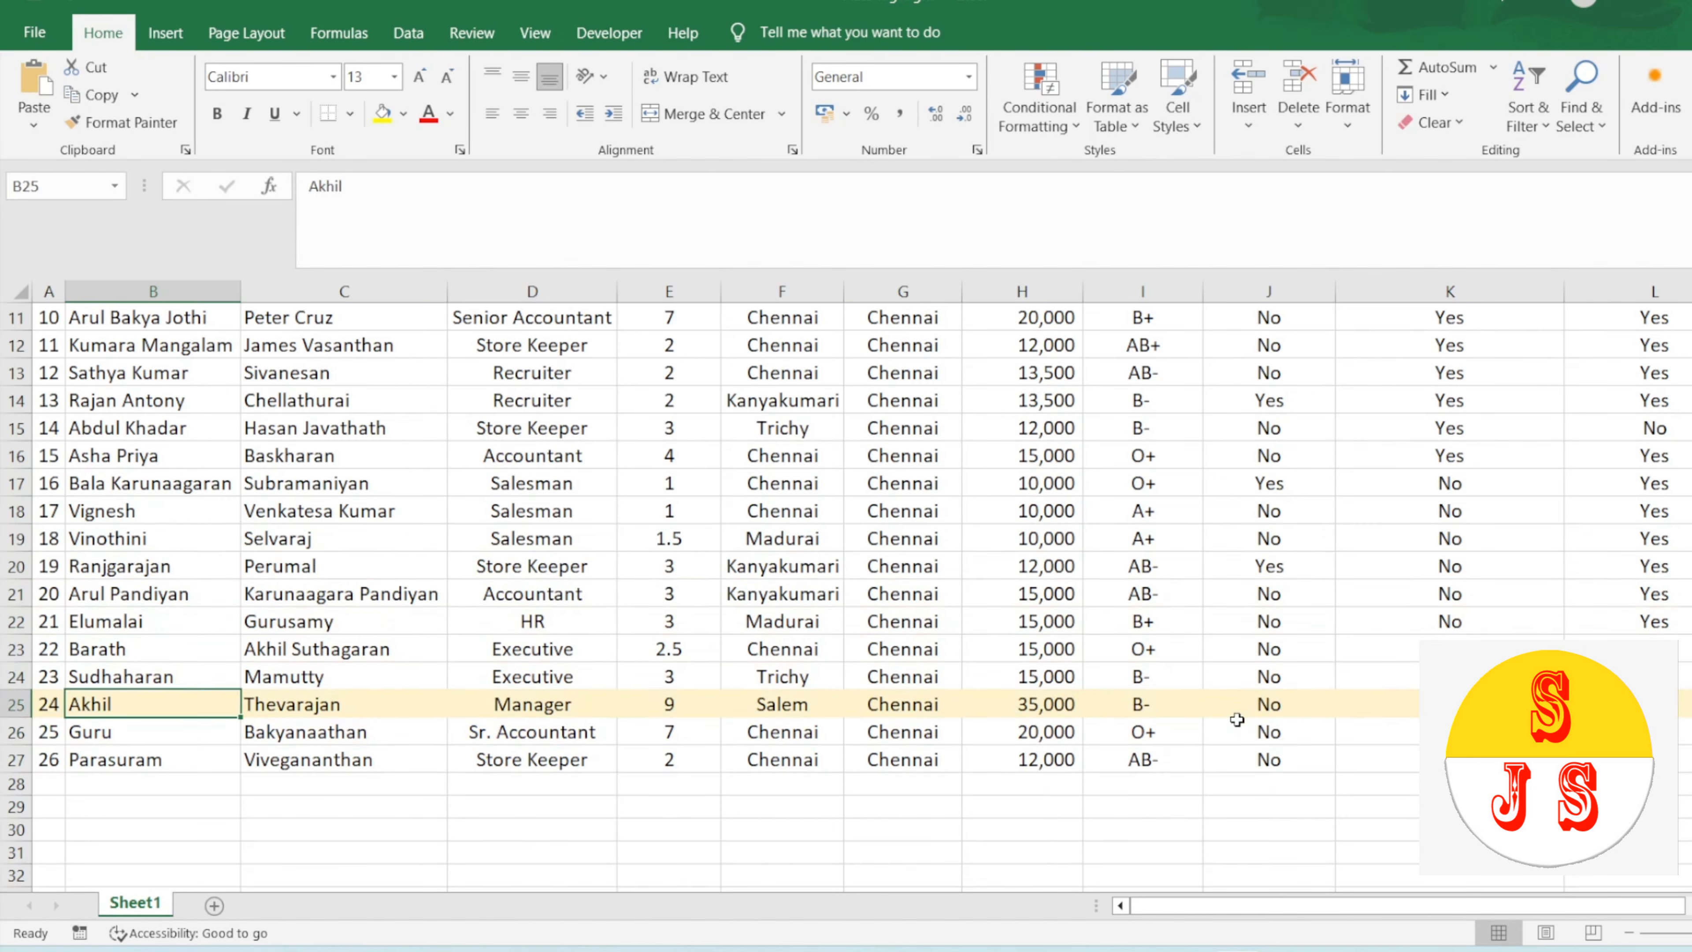
{"action": "key", "text": "Up"}
{"action": "key", "text": "Up"}
{"action": "key", "text": "Up"}
{"action": "key", "text": "Up"}
{"action": "key", "text": "Up"}
{"action": "key", "text": "Up"}
{"action": "key", "text": "Up"}
{"action": "key", "text": "Up"}
{"action": "key", "text": "Up"}
{"action": "key", "text": "Up"}
{"action": "key", "text": "Up"}
{"action": "key", "text": "Up"}
{"action": "key", "text": "Up"}
{"action": "key", "text": "Up"}
{"action": "key", "text": "Up"}
{"action": "key", "text": "Up"}
{"action": "key", "text": "Up"}
{"action": "key", "text": "Up"}
{"action": "key", "text": "Up"}
{"action": "key", "text": "Up"}
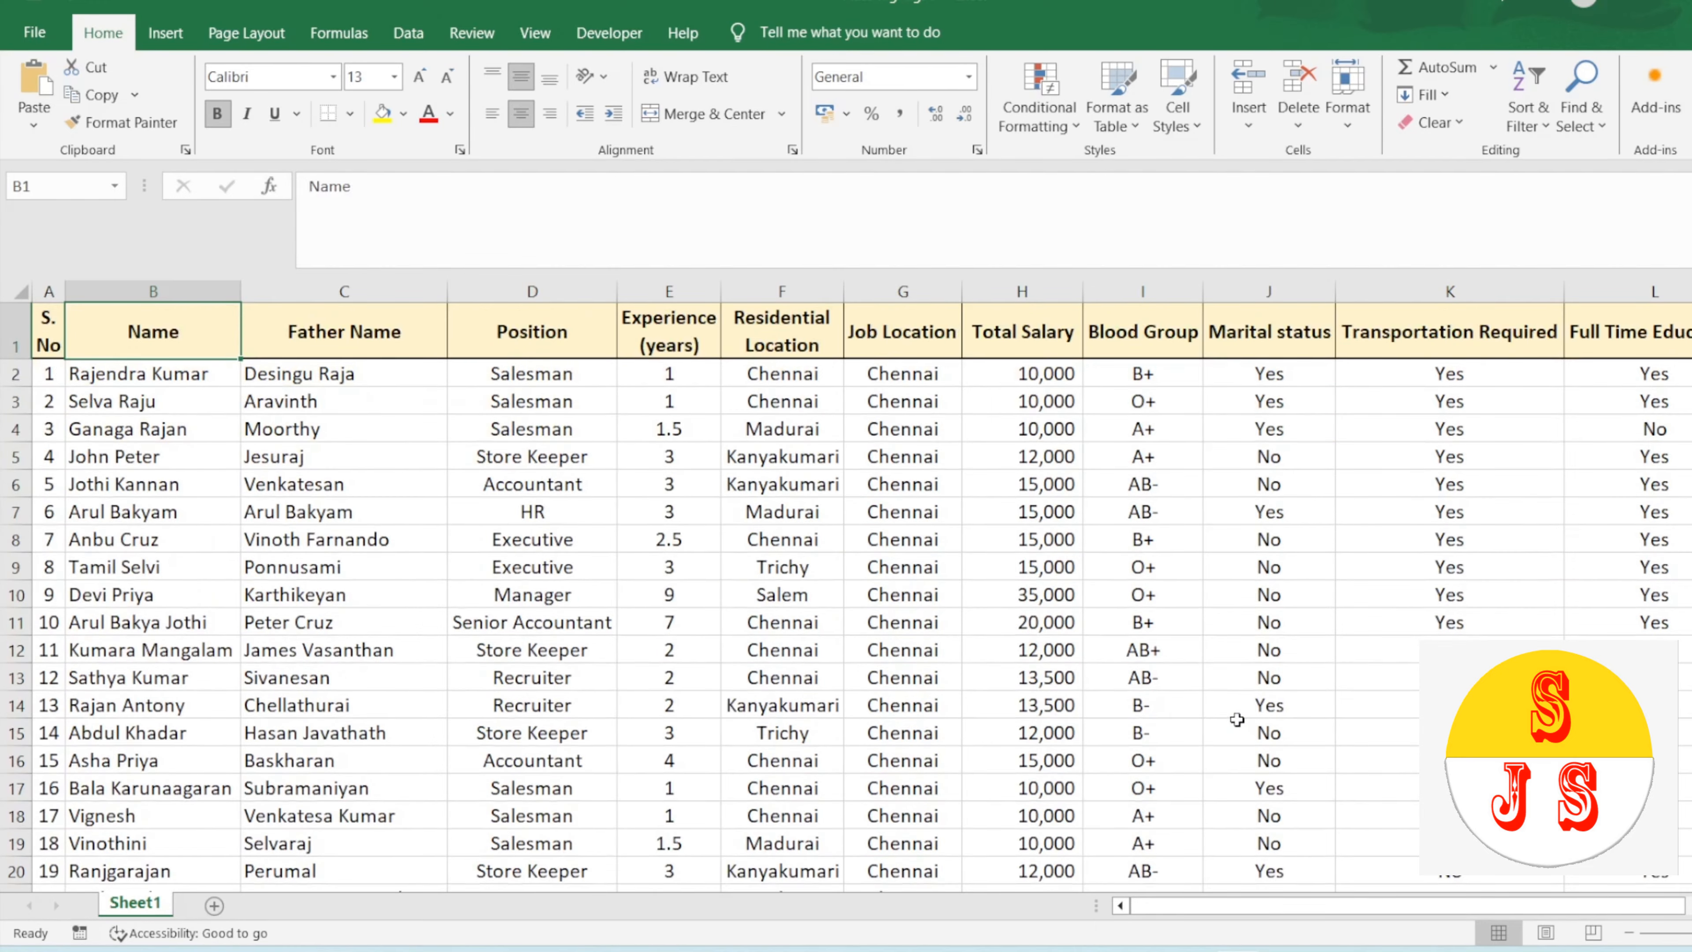
{"action": "key", "text": "Down"}
{"action": "key", "text": "Down"}
{"action": "key", "text": "Right"}
{"action": "key", "text": "Right"}
{"action": "key", "text": "Right"}
{"action": "key", "text": "Right"}
{"action": "key", "text": "Right"}
{"action": "key", "text": "Right"}
{"action": "key", "text": "Right"}
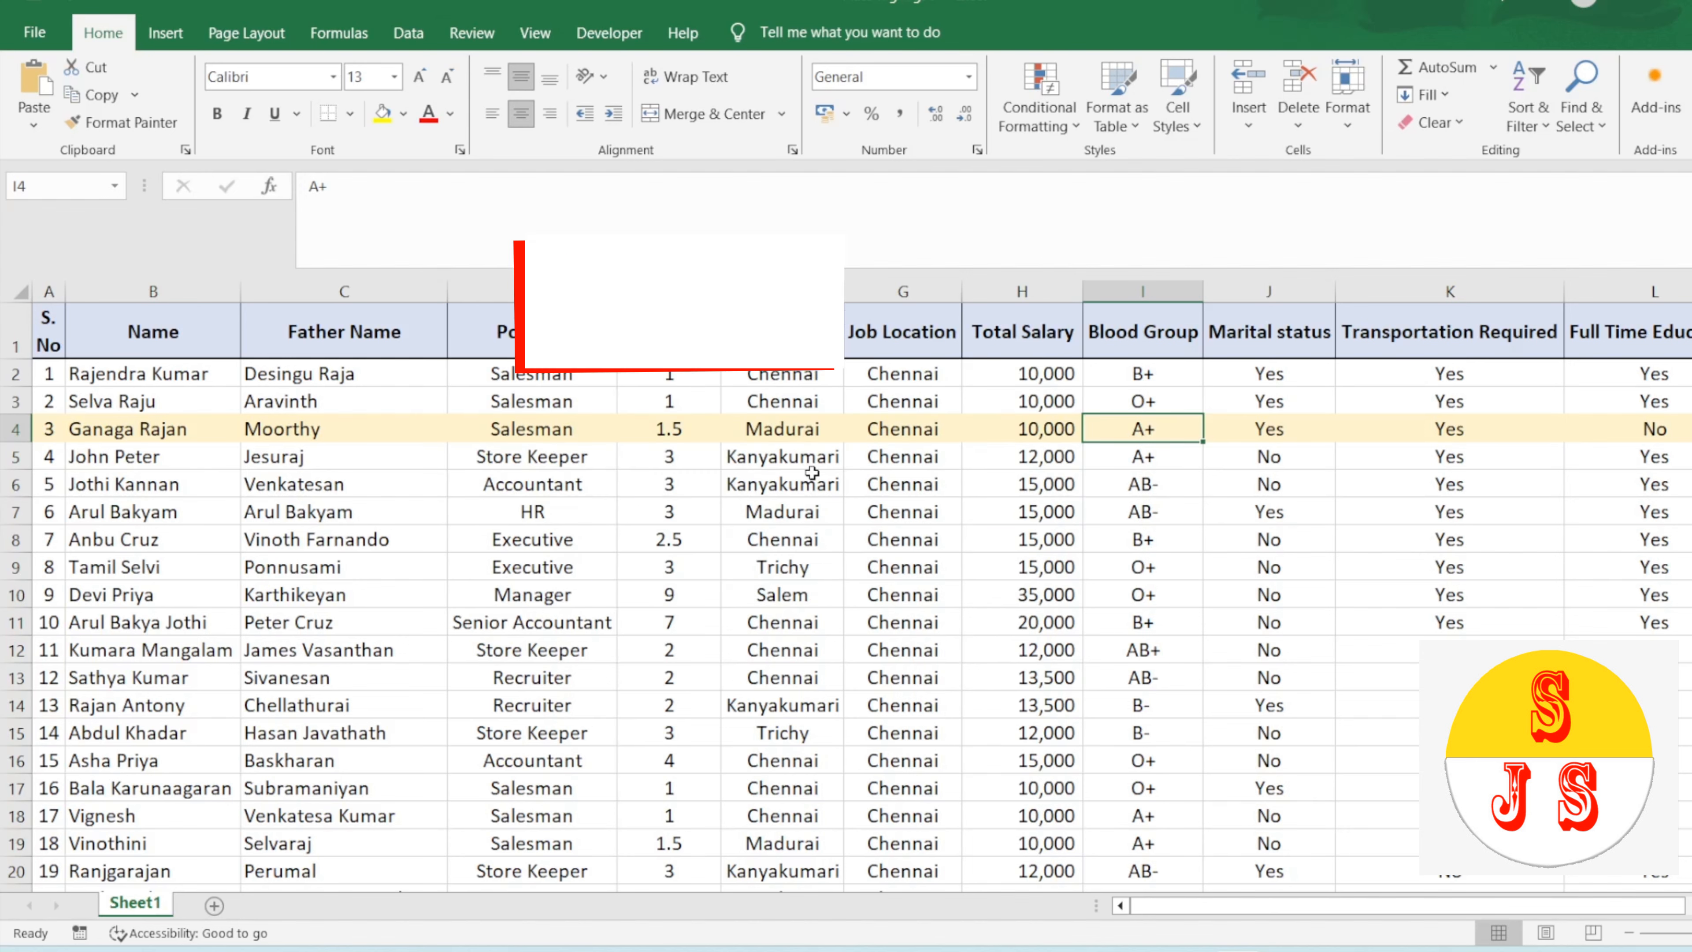
Step: Select the whole employee table from A1 and start a new conditional formatting rule that uses a formula to determine which cells to format
{"action": "left_click", "coordinate": [37, 333]}
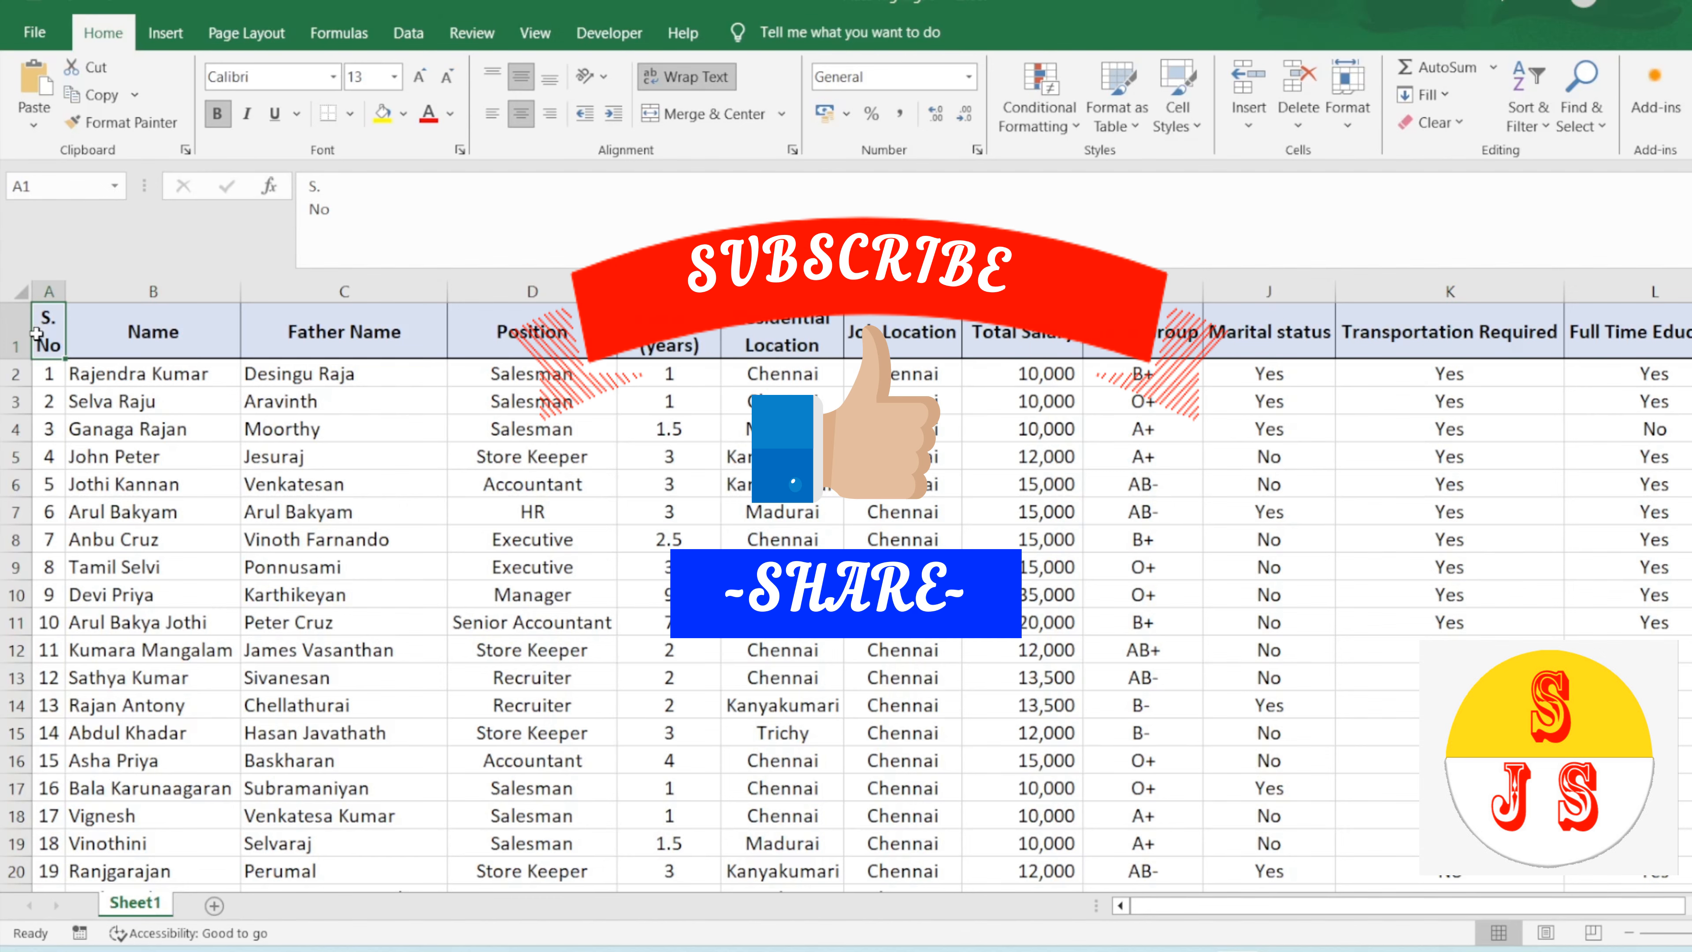
{"action": "key", "text": "ctrl+a"}
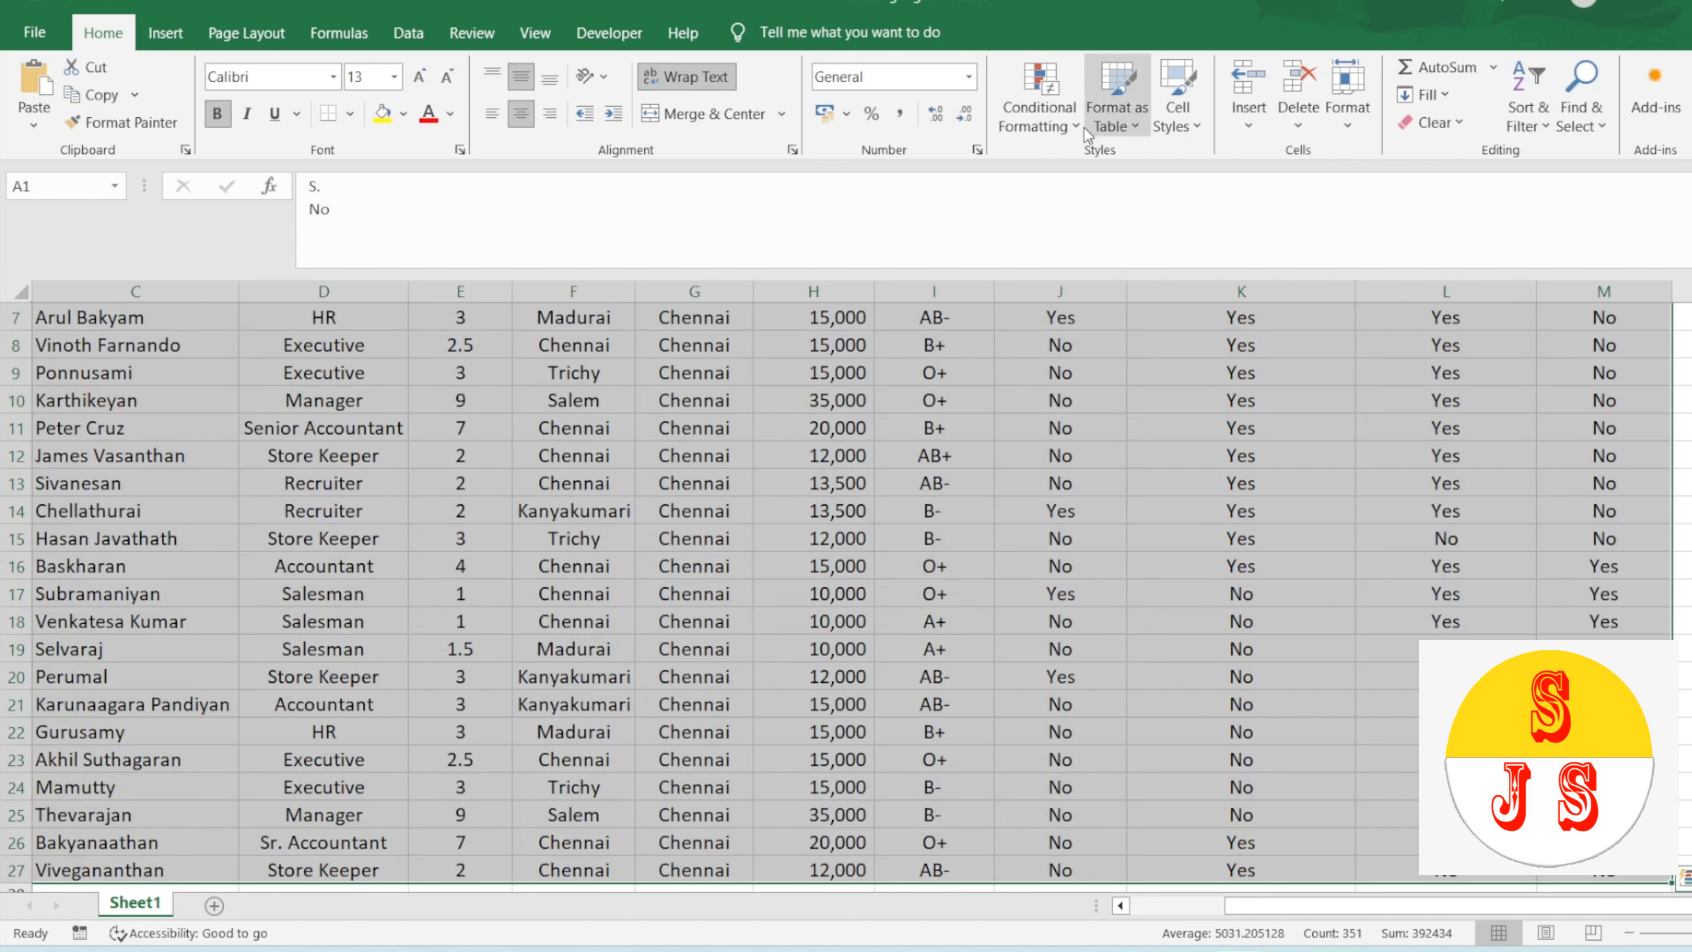
{"action": "left_click", "coordinate": [1059, 127]}
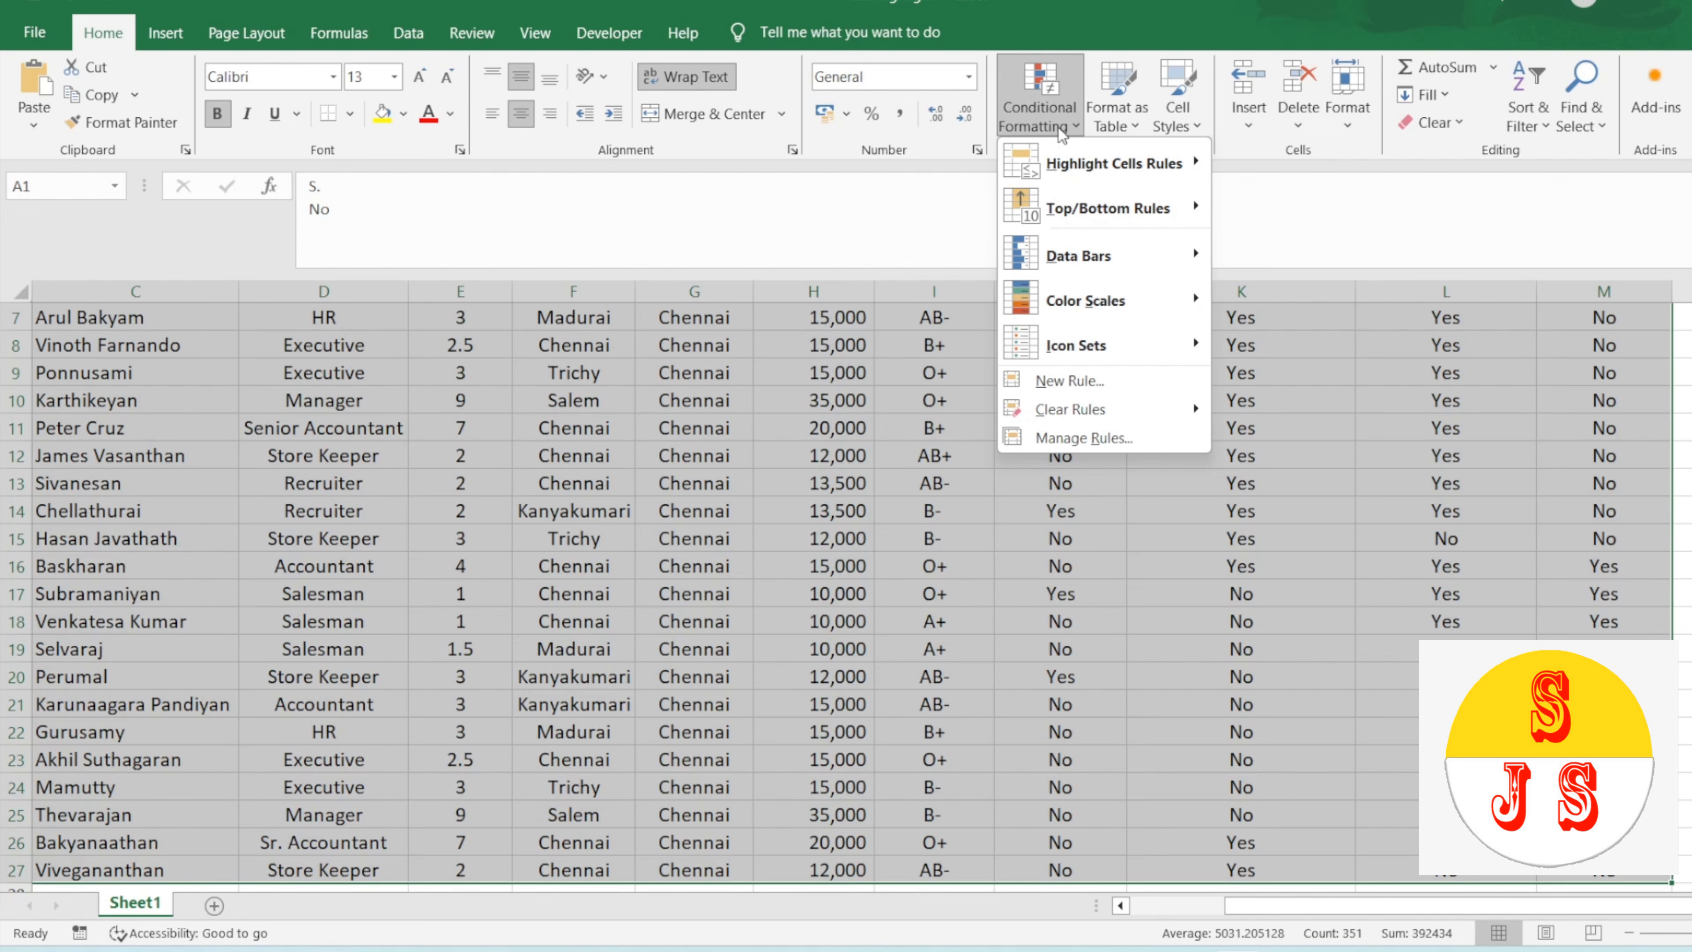
{"action": "left_click", "coordinate": [1087, 386]}
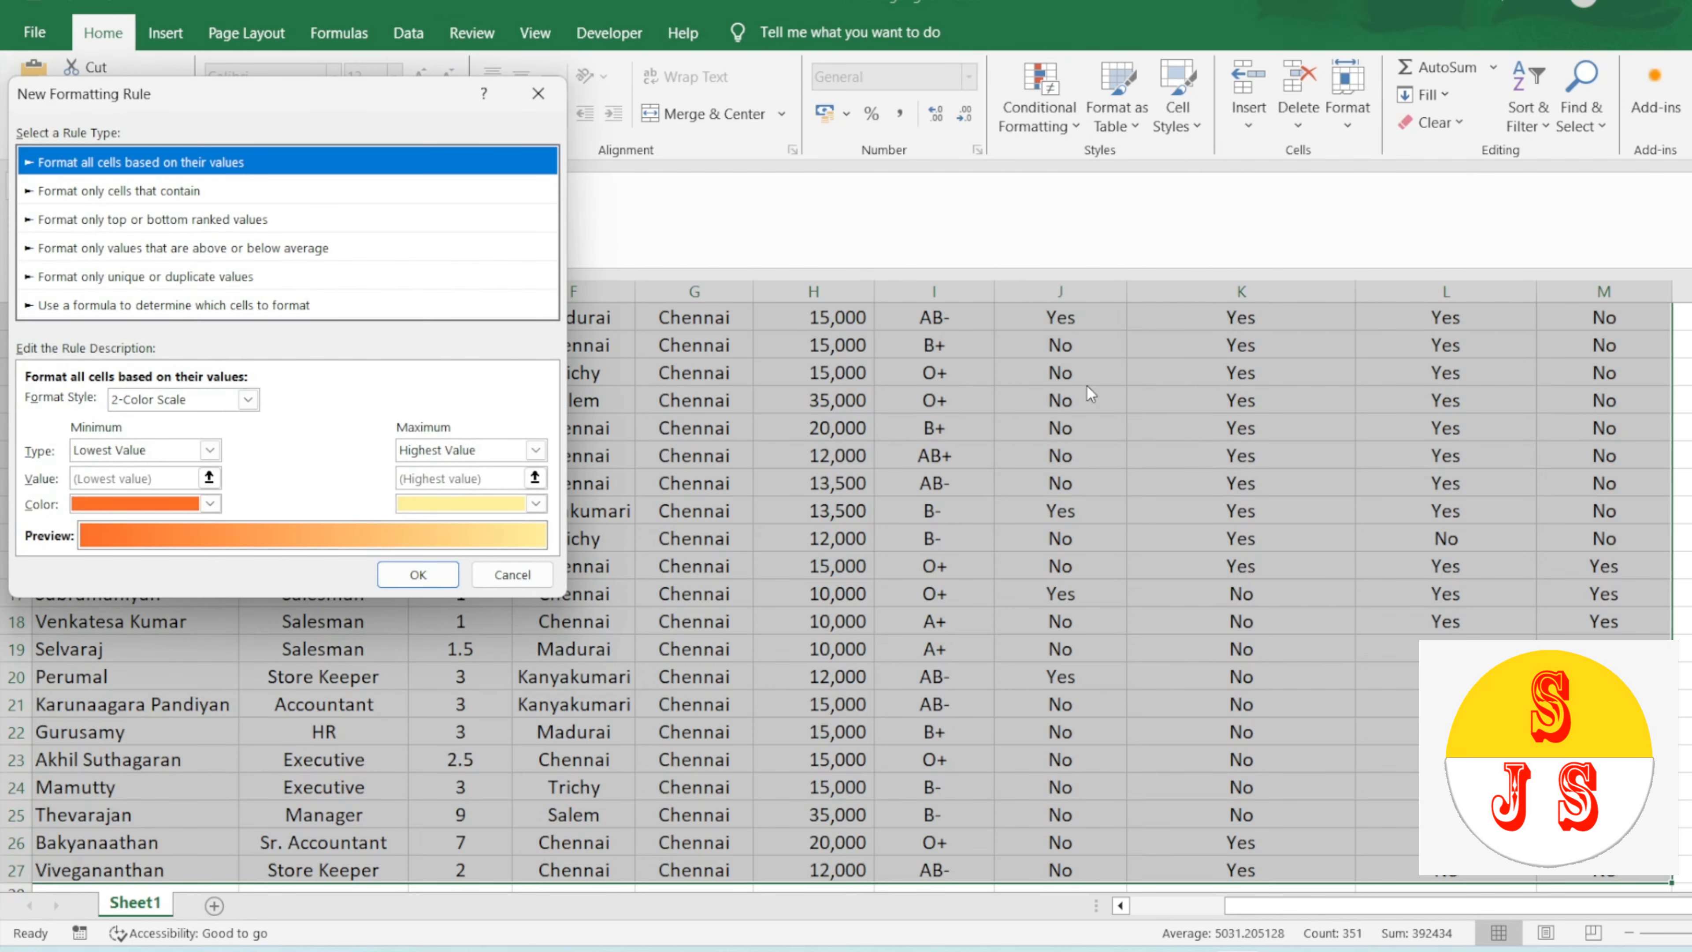
{"action": "left_click_drag", "start_coordinate": [322, 98], "coordinate": [533, 160]}
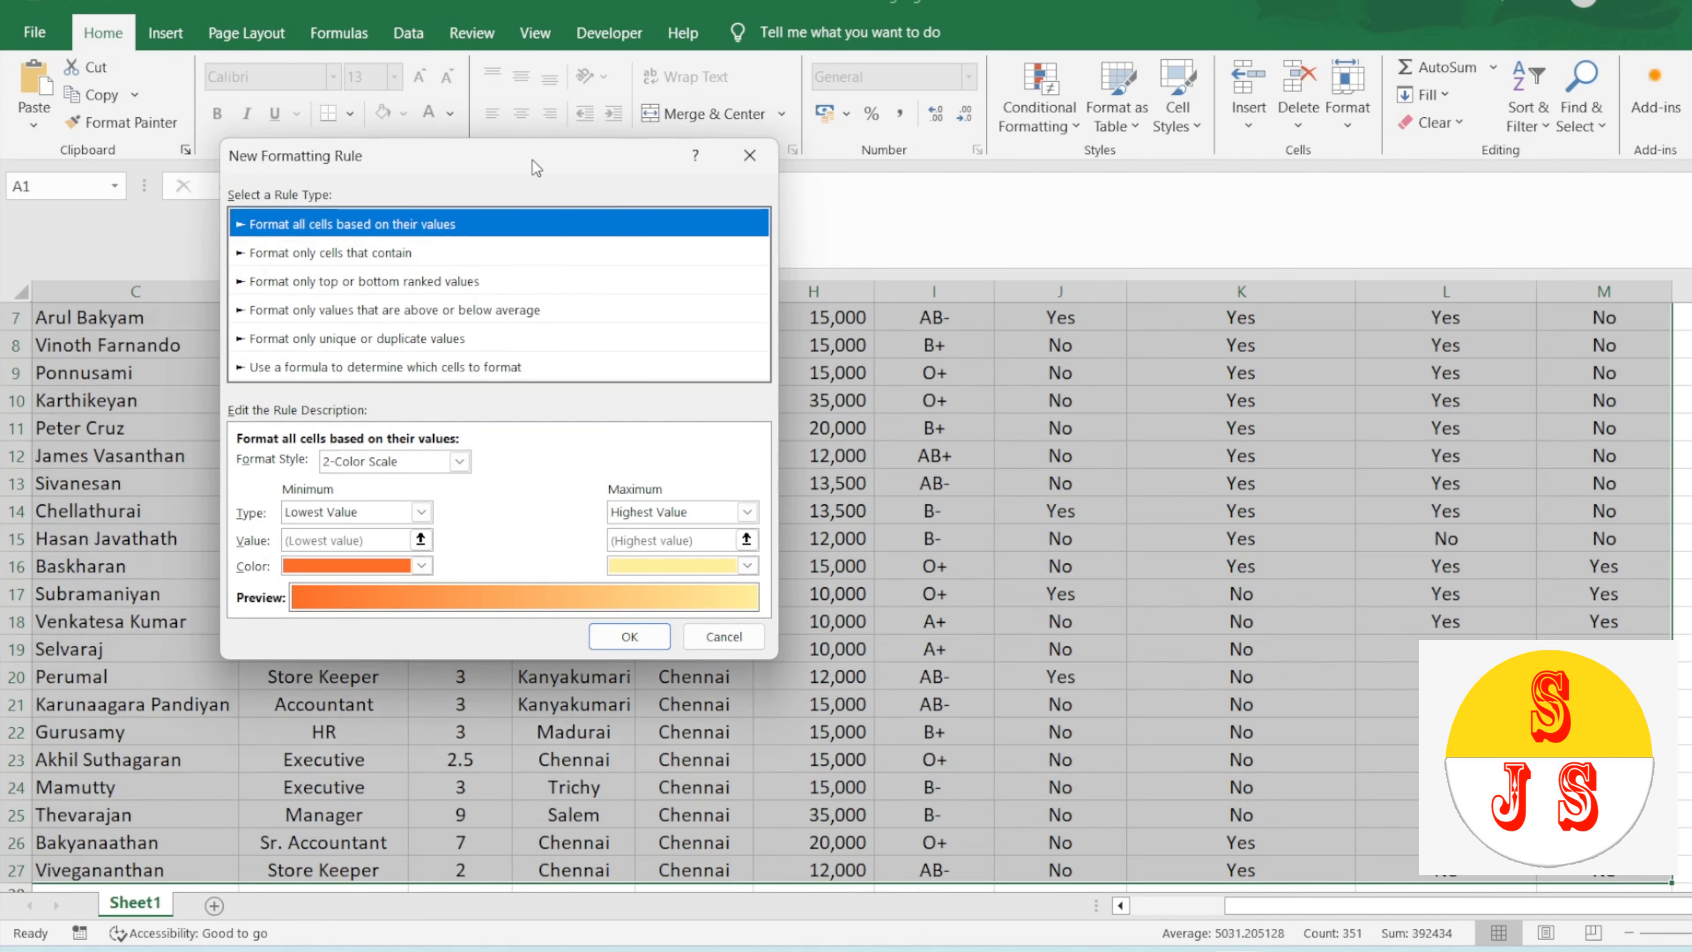
{"action": "left_click", "coordinate": [346, 369]}
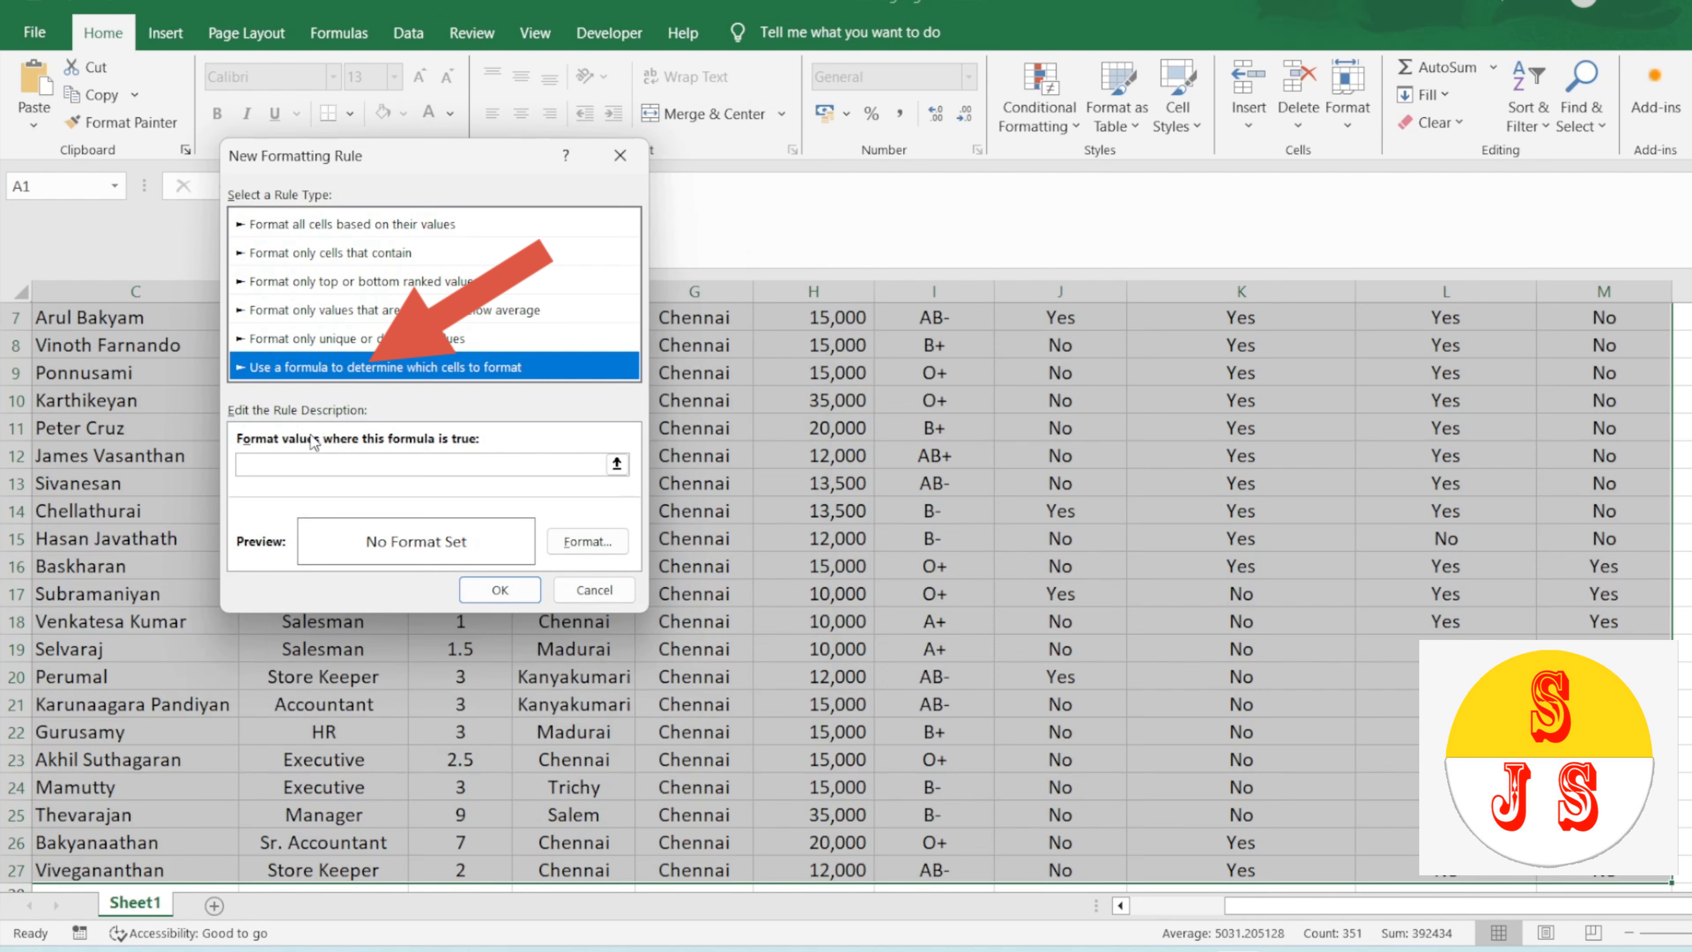
Step: Enter =row()=cell("row") as the formatting rule's formula
{"action": "left_click", "coordinate": [299, 466]}
{"action": "type", "text": "=row("}
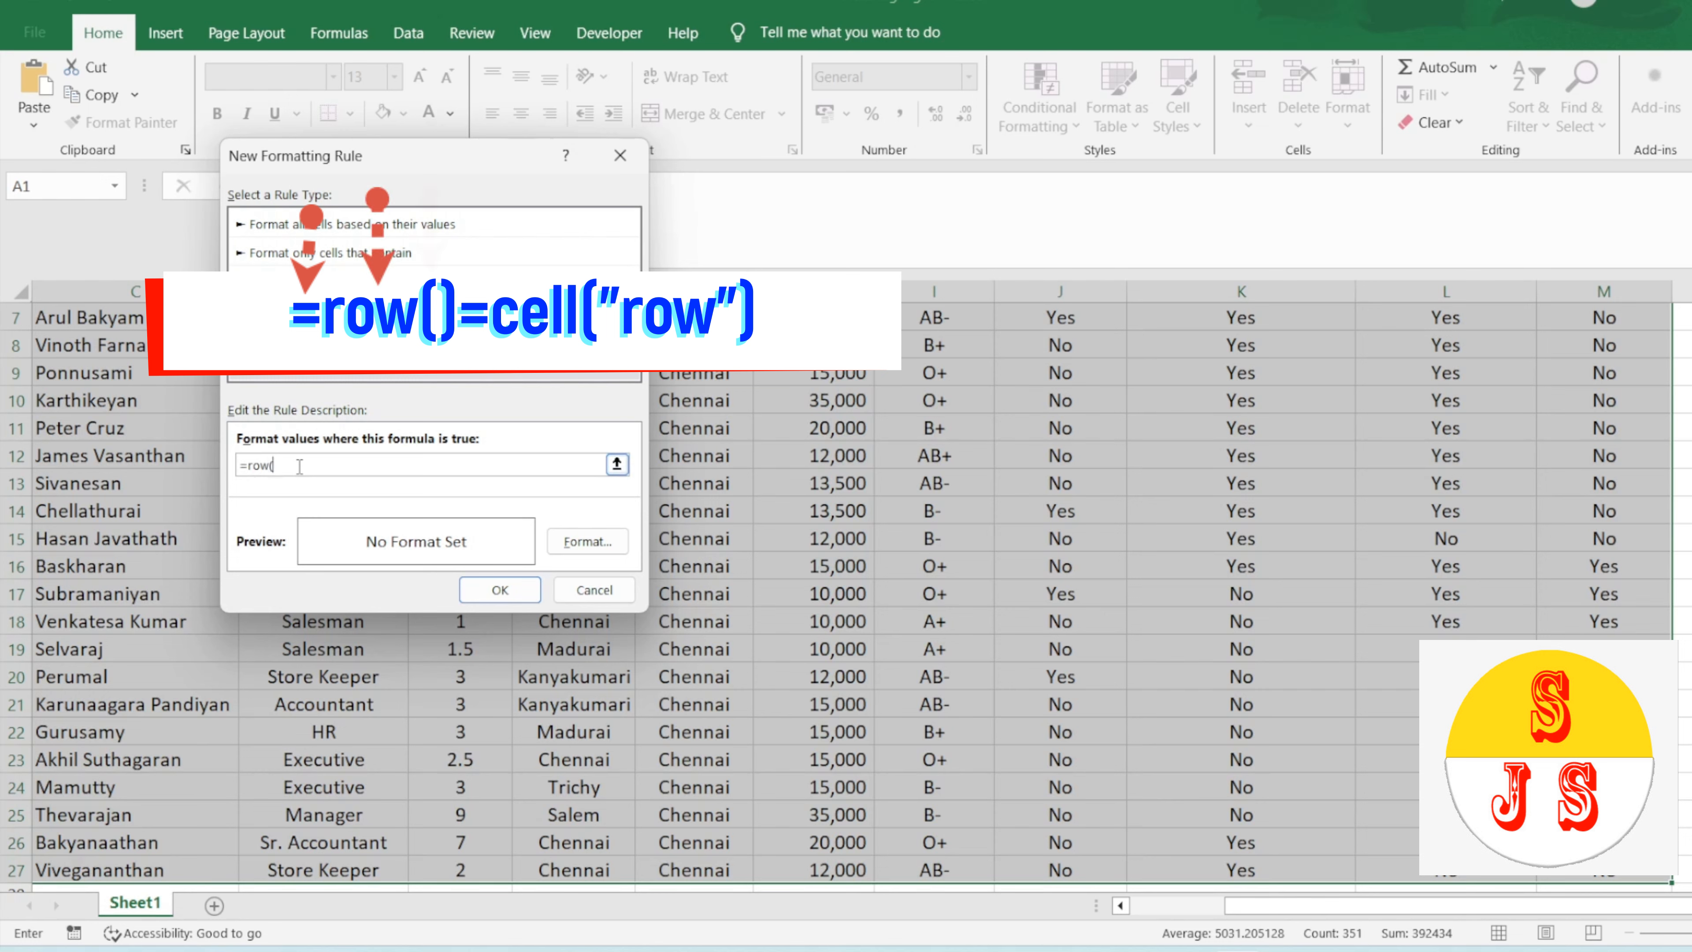
{"action": "type", "text": ")"}
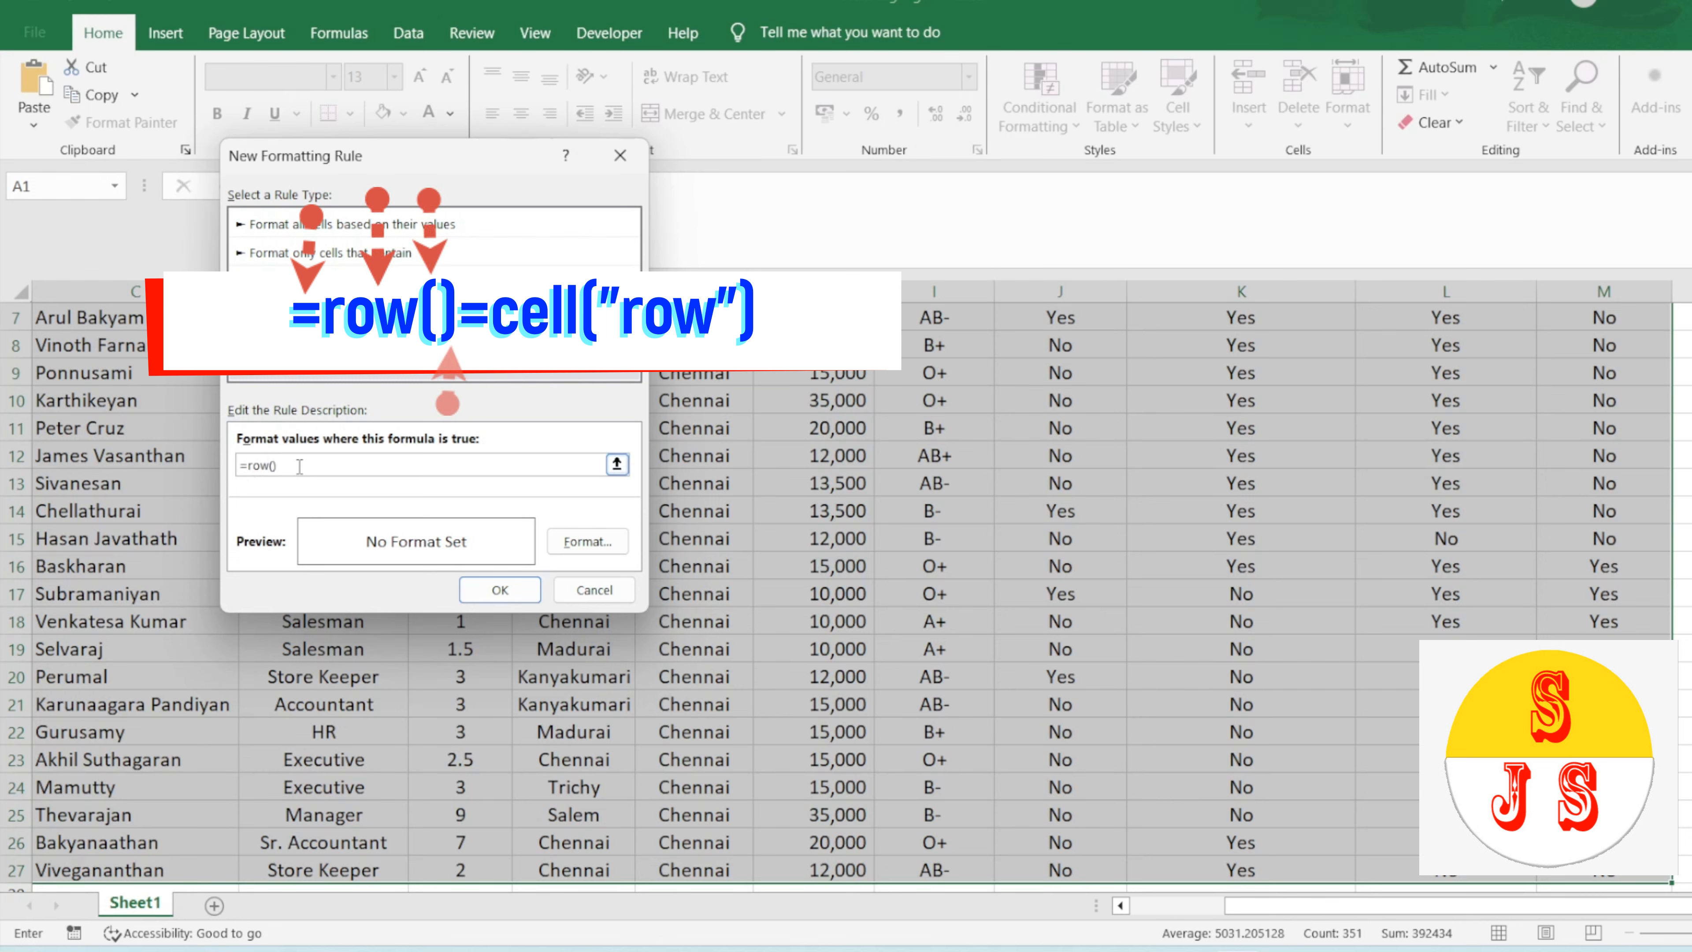
{"action": "type", "text": "=cell(\""}
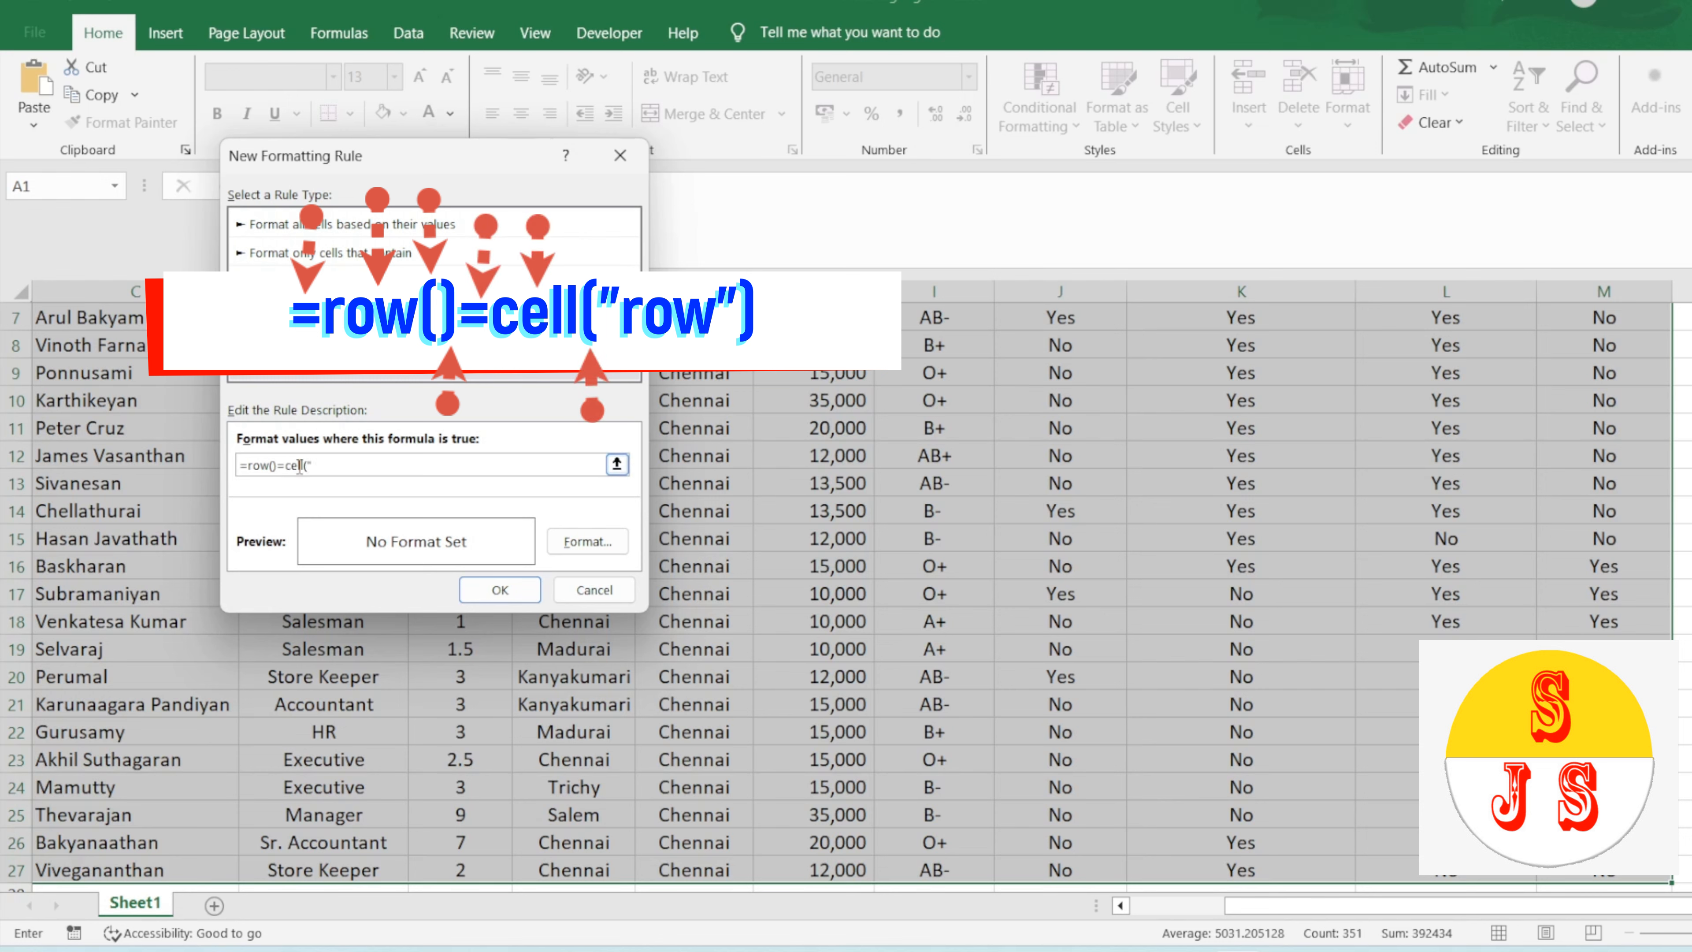
{"action": "type", "text": "row\""}
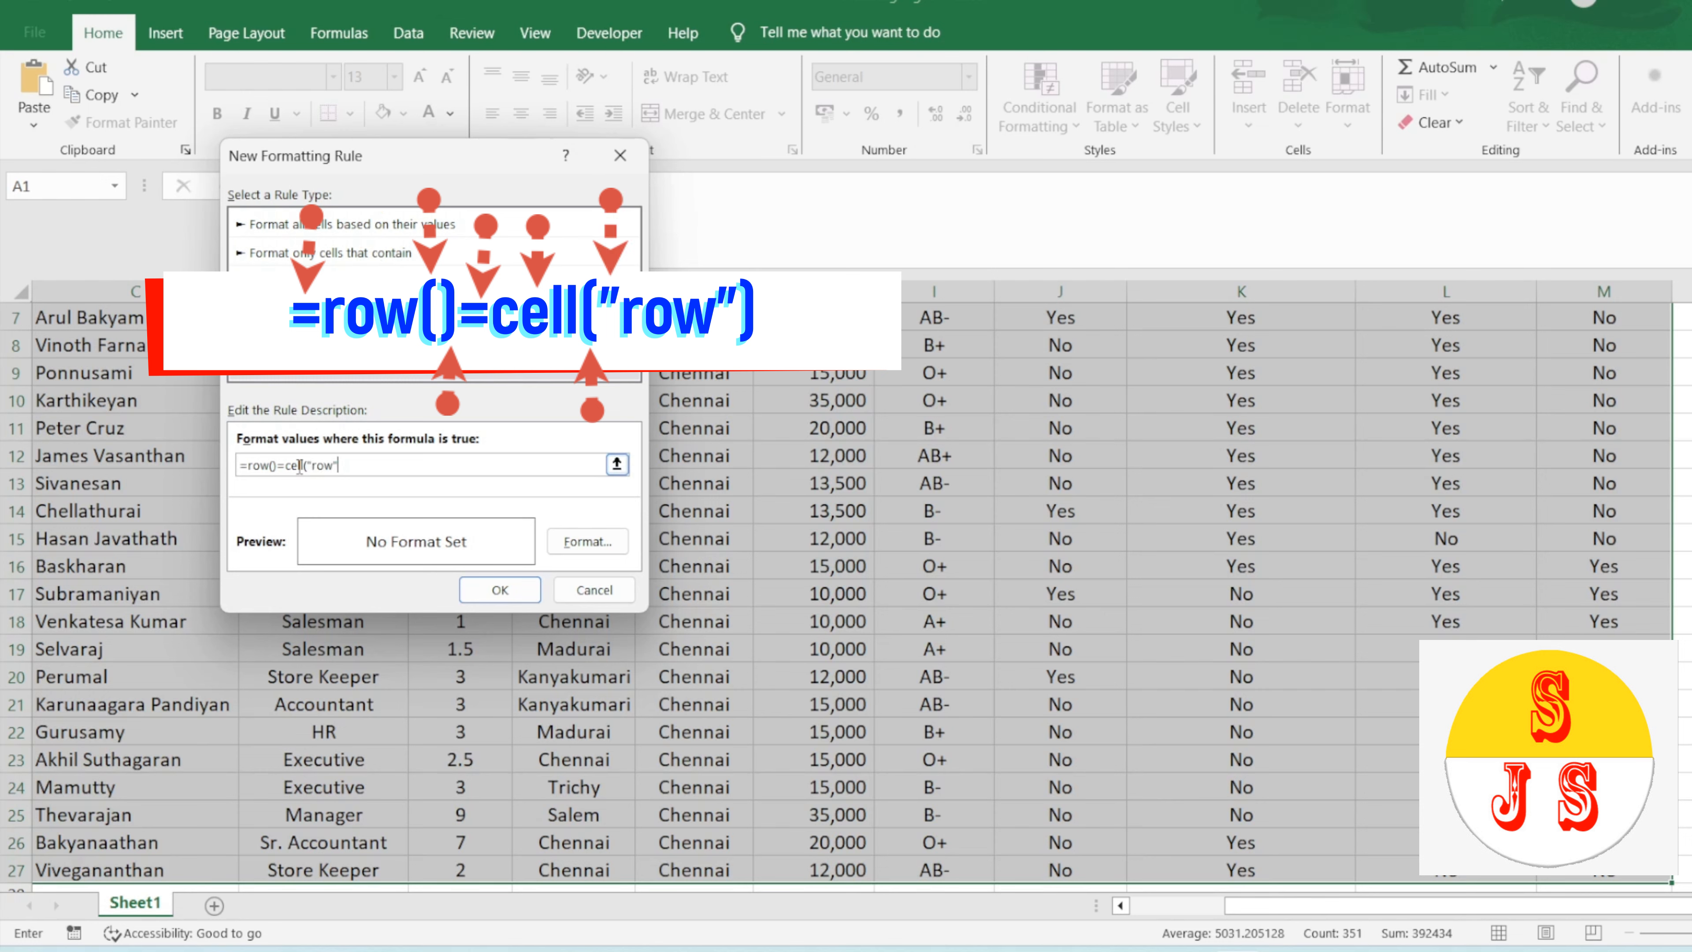
{"action": "type", "text": ")"}
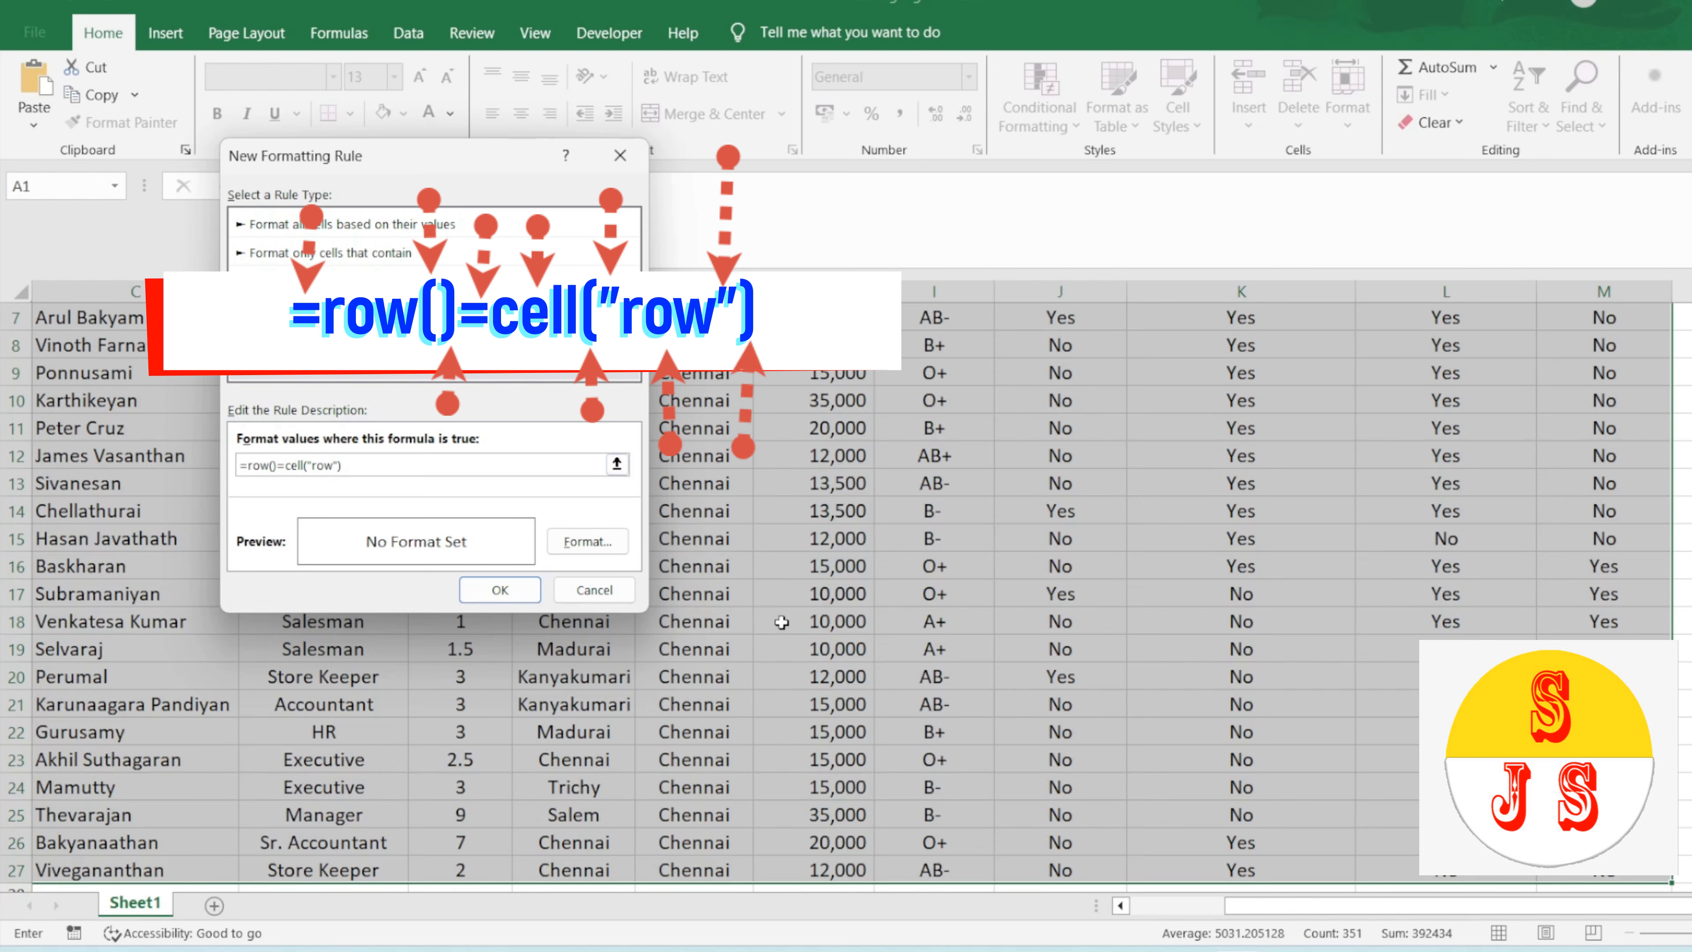
Step: Give the rule a pale yellow background fill and apply it to the table
{"action": "left_click", "coordinate": [618, 546]}
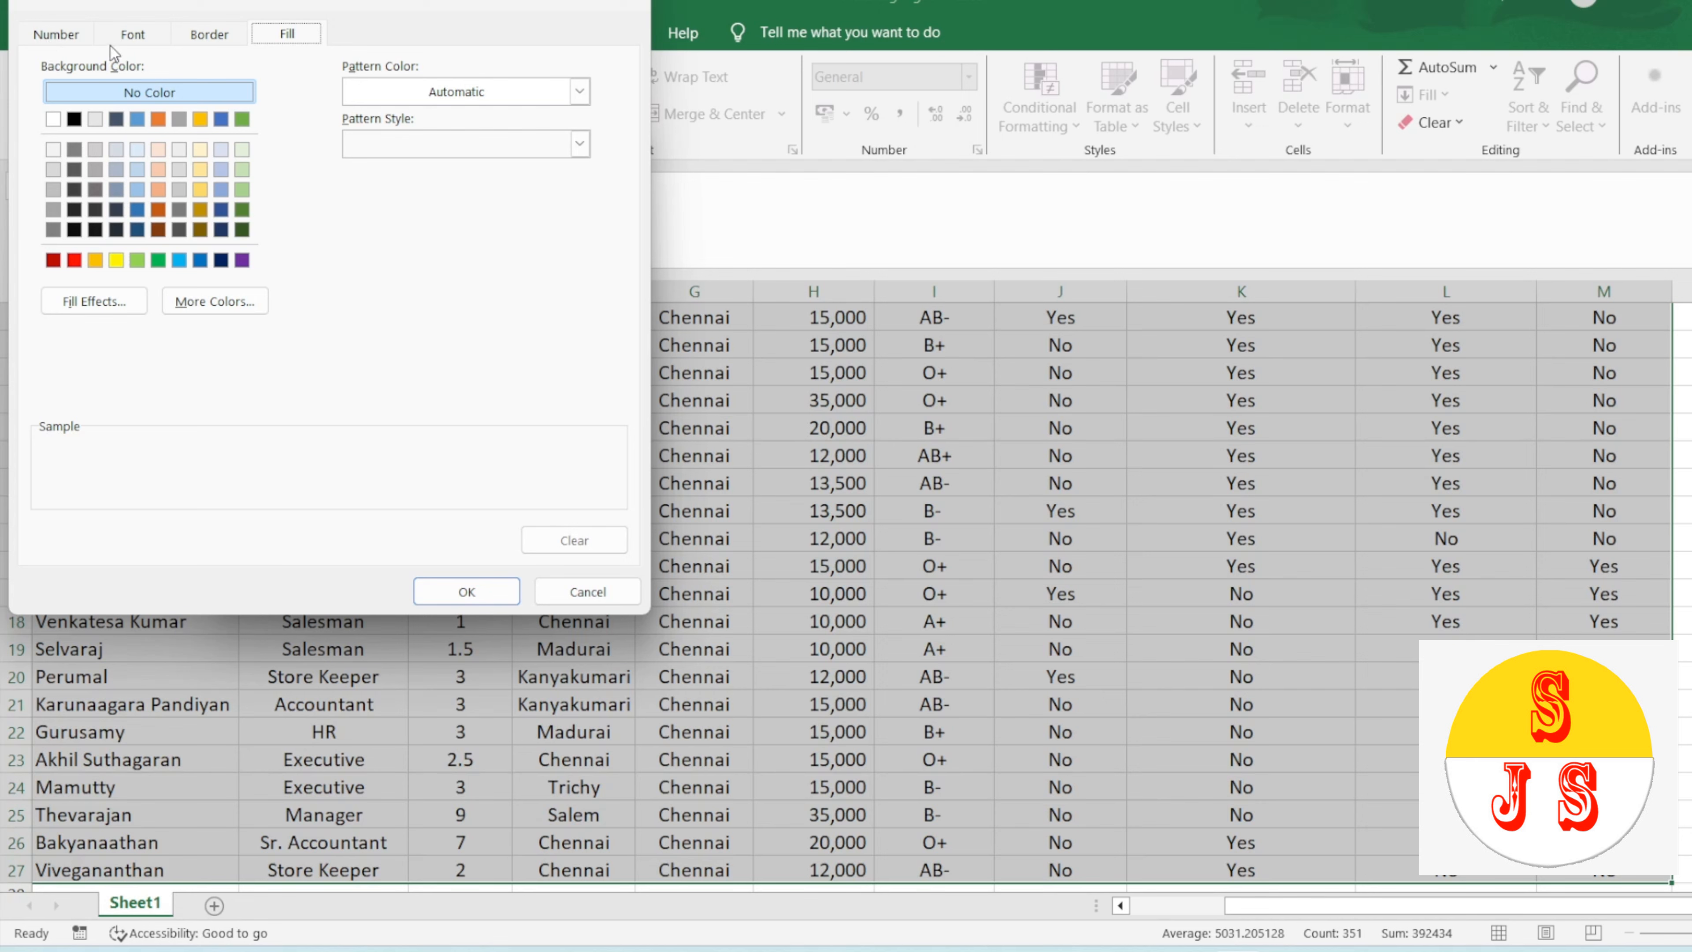
{"action": "left_click", "coordinate": [40, 37]}
{"action": "left_click", "coordinate": [143, 39]}
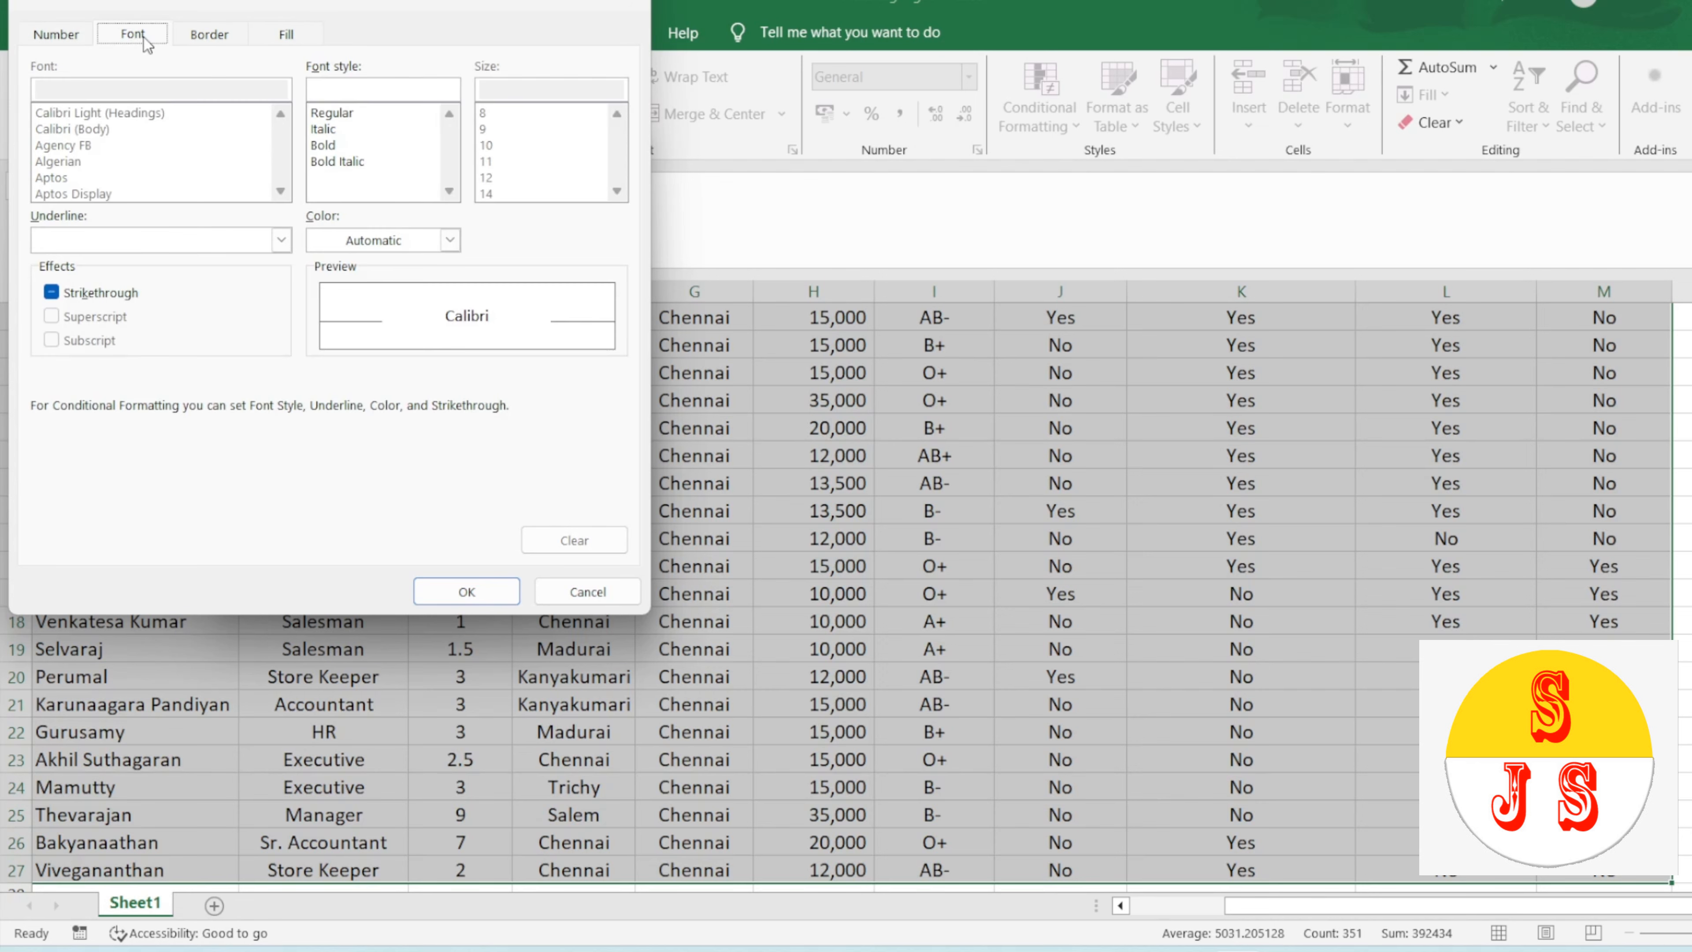
{"action": "left_click", "coordinate": [294, 37]}
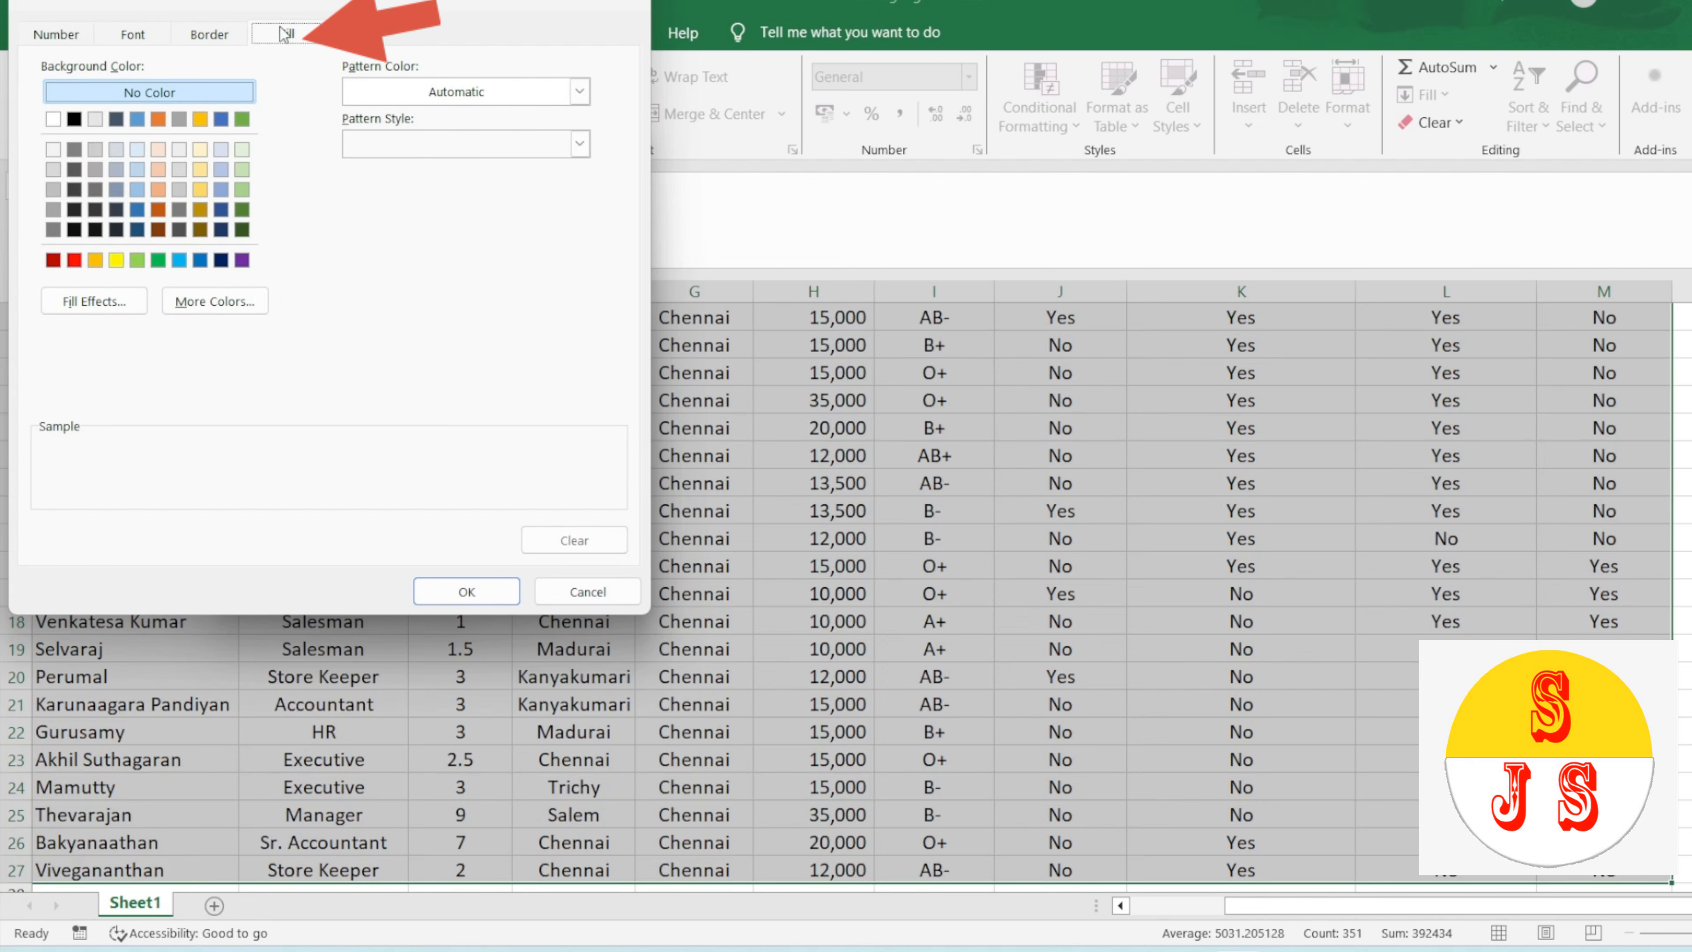
{"action": "left_click", "coordinate": [201, 152]}
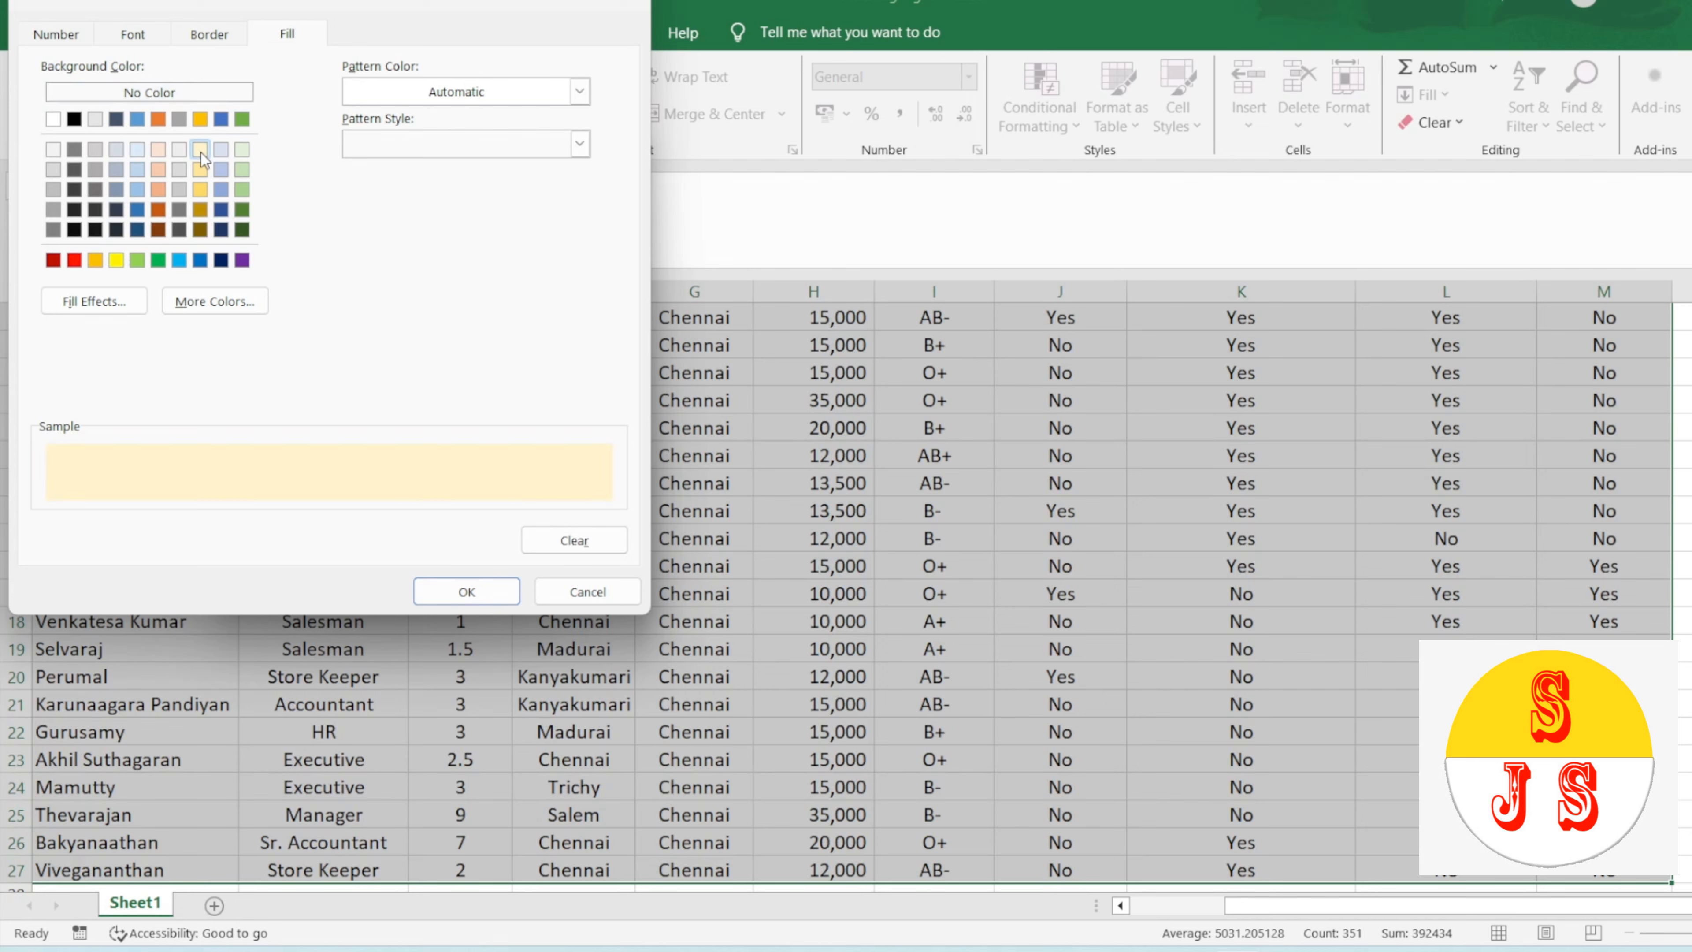
{"action": "left_click", "coordinate": [455, 605]}
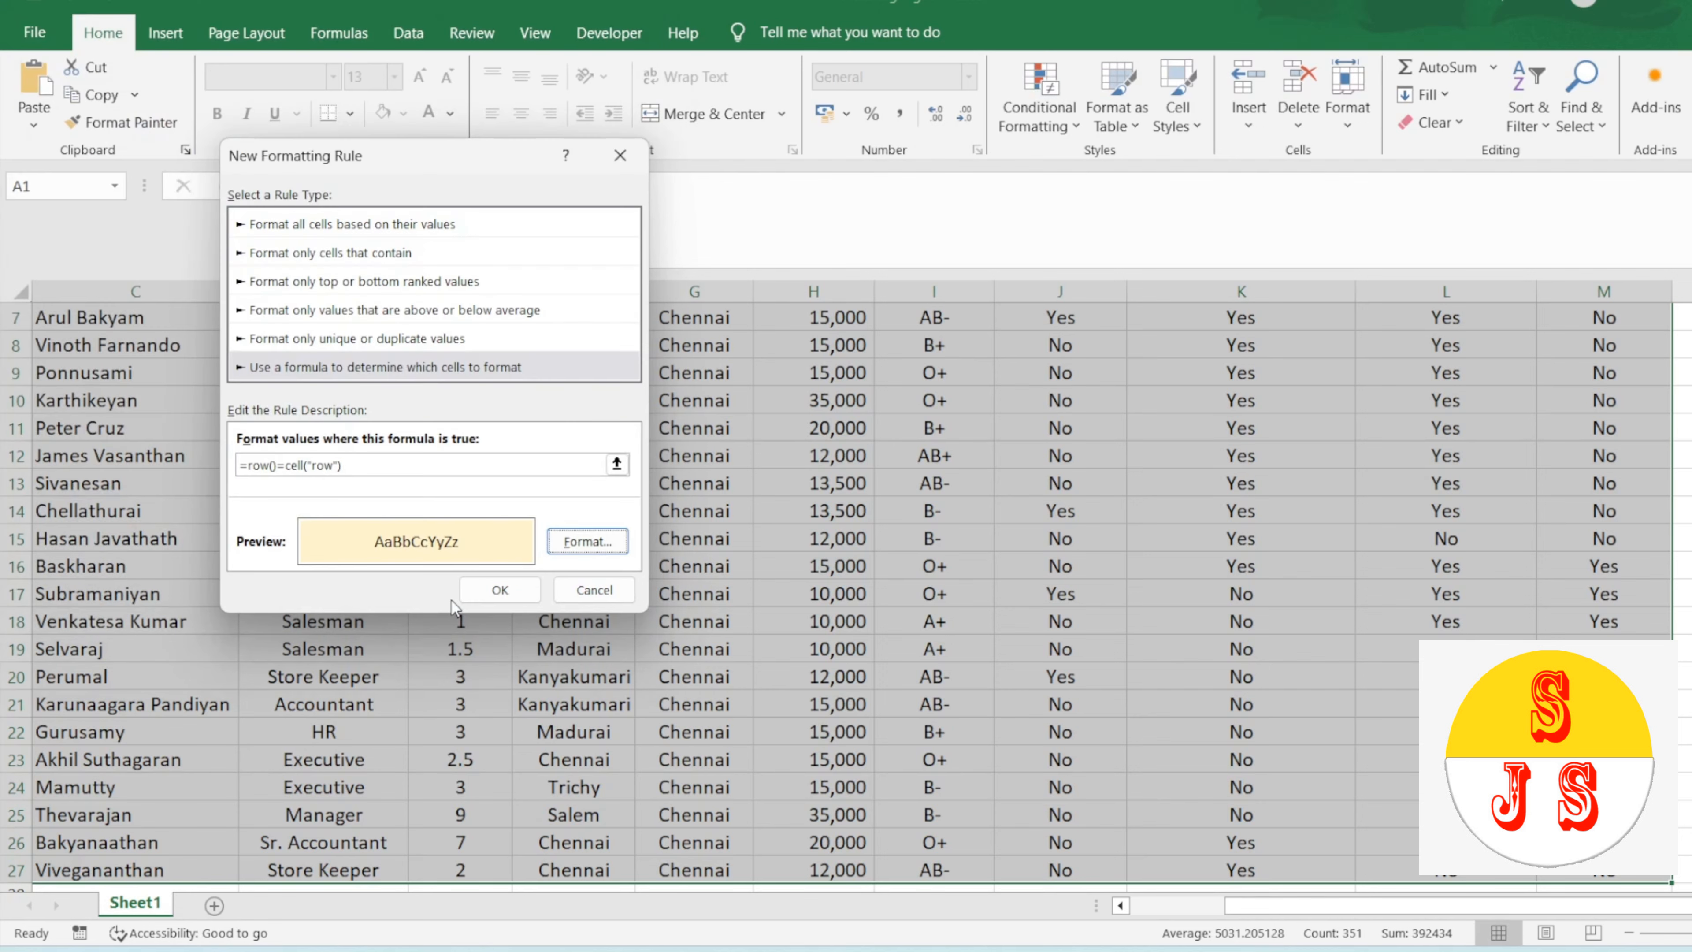
{"action": "left_click", "coordinate": [498, 592]}
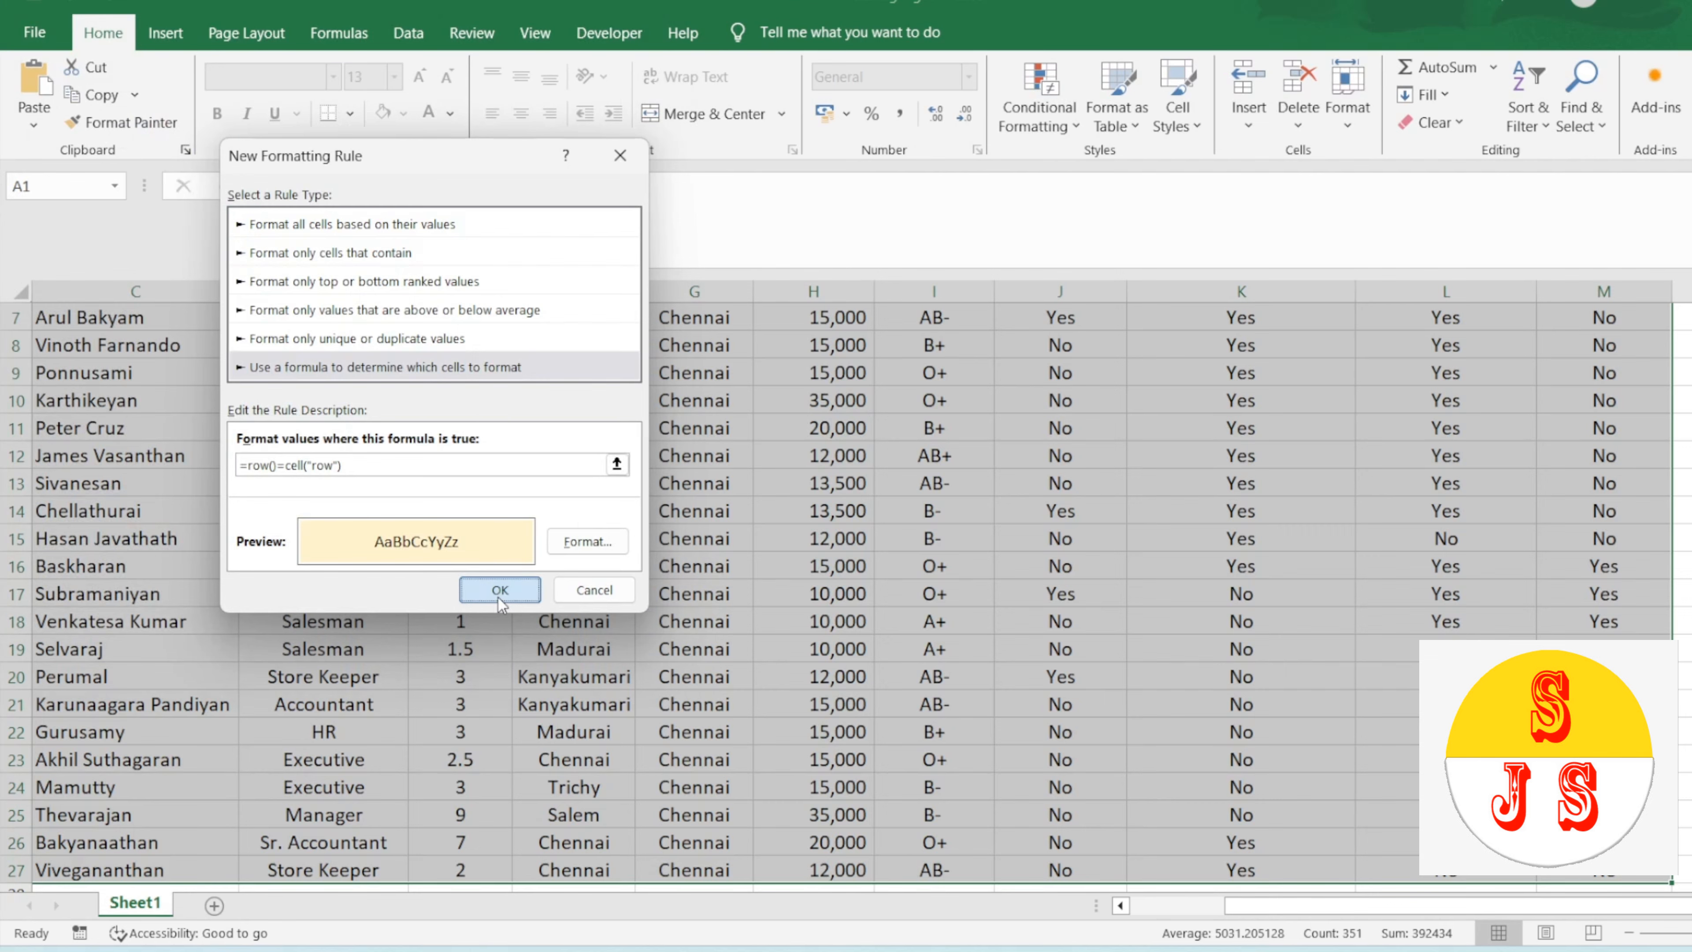
{"action": "left_click", "coordinate": [497, 597]}
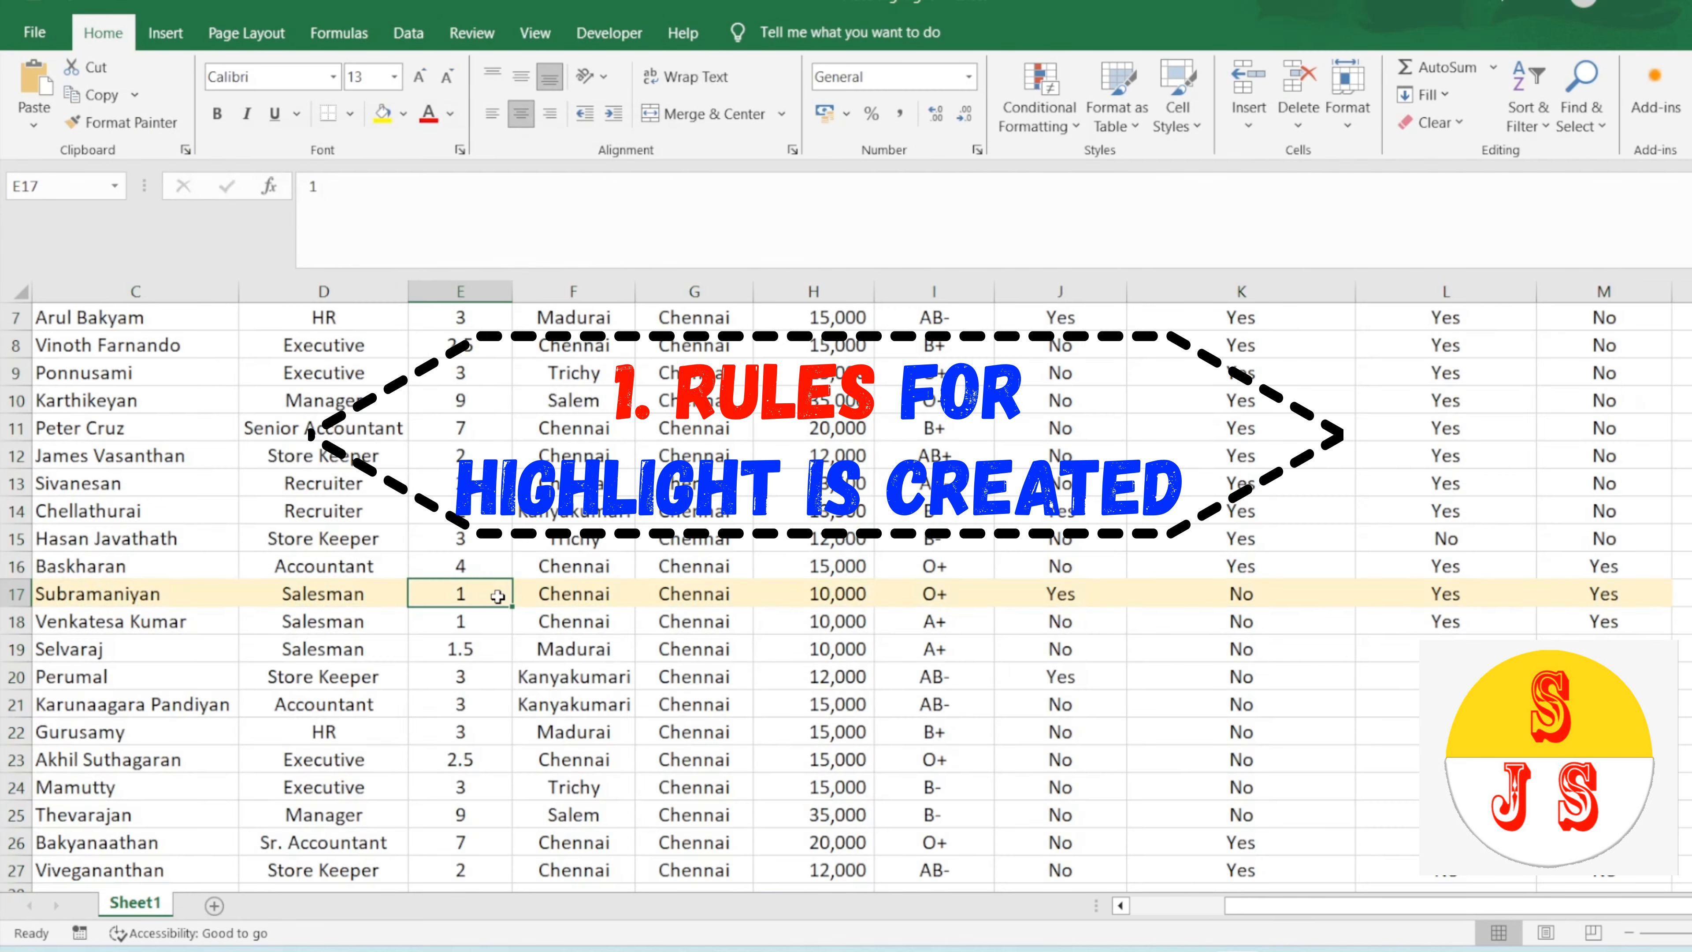
Step: Open the code of Sheet1 and insert a Worksheet SelectionChange event procedure
{"action": "key", "text": "ctrl+Up"}
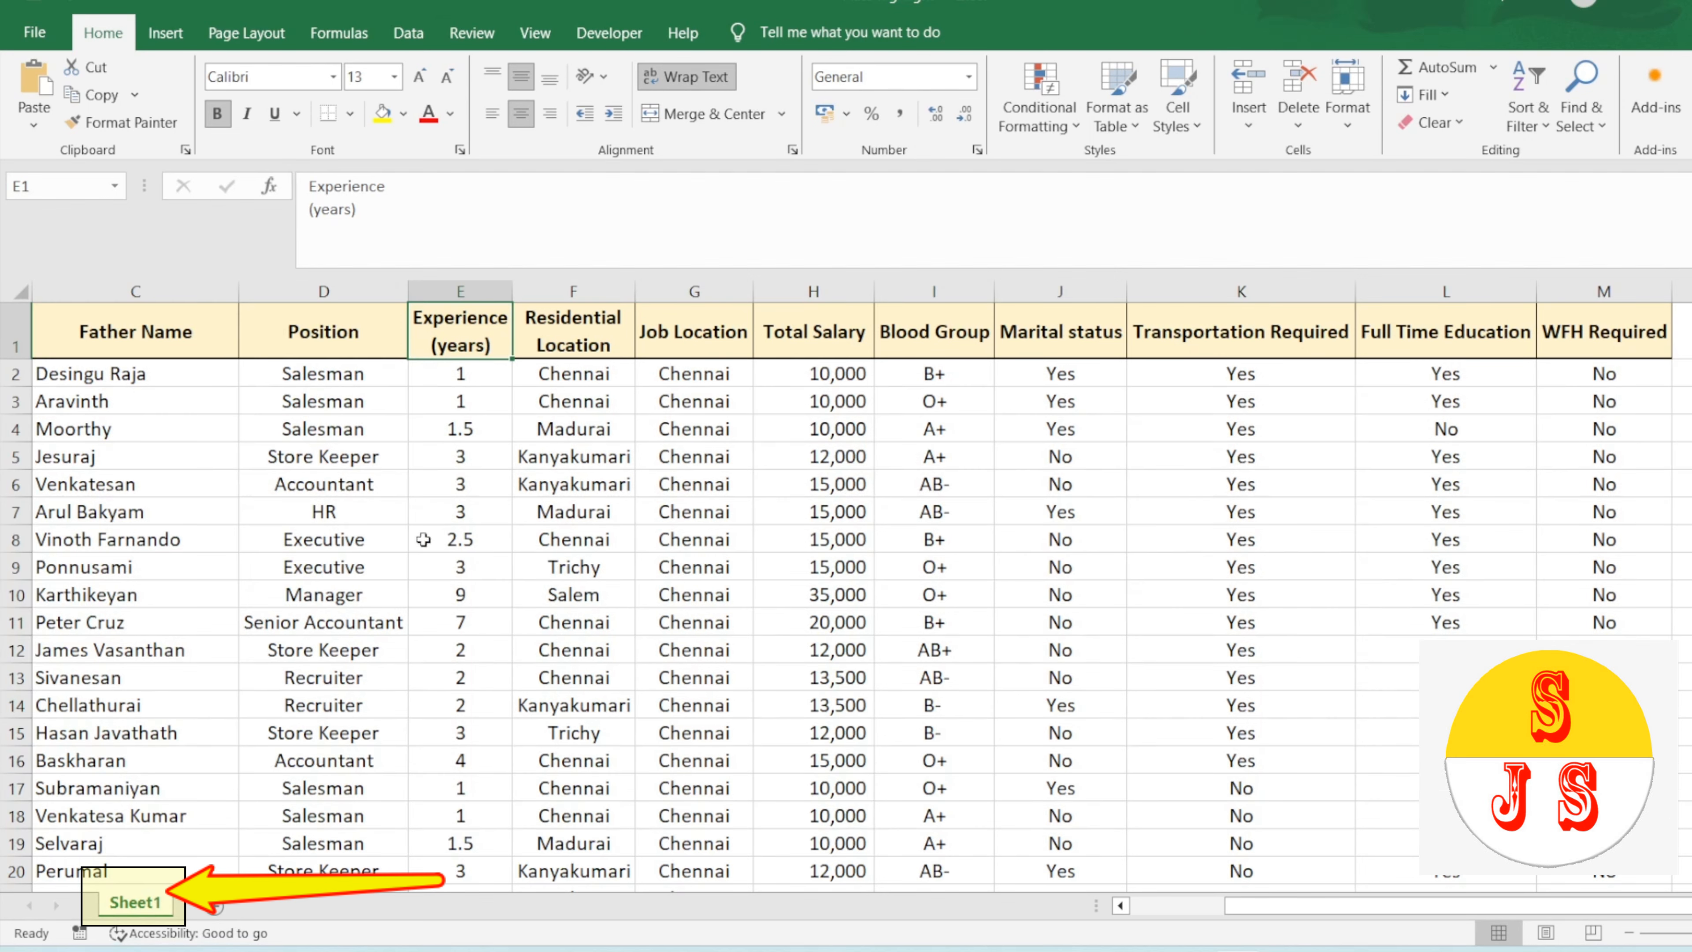
{"action": "right_click", "coordinate": [133, 905]}
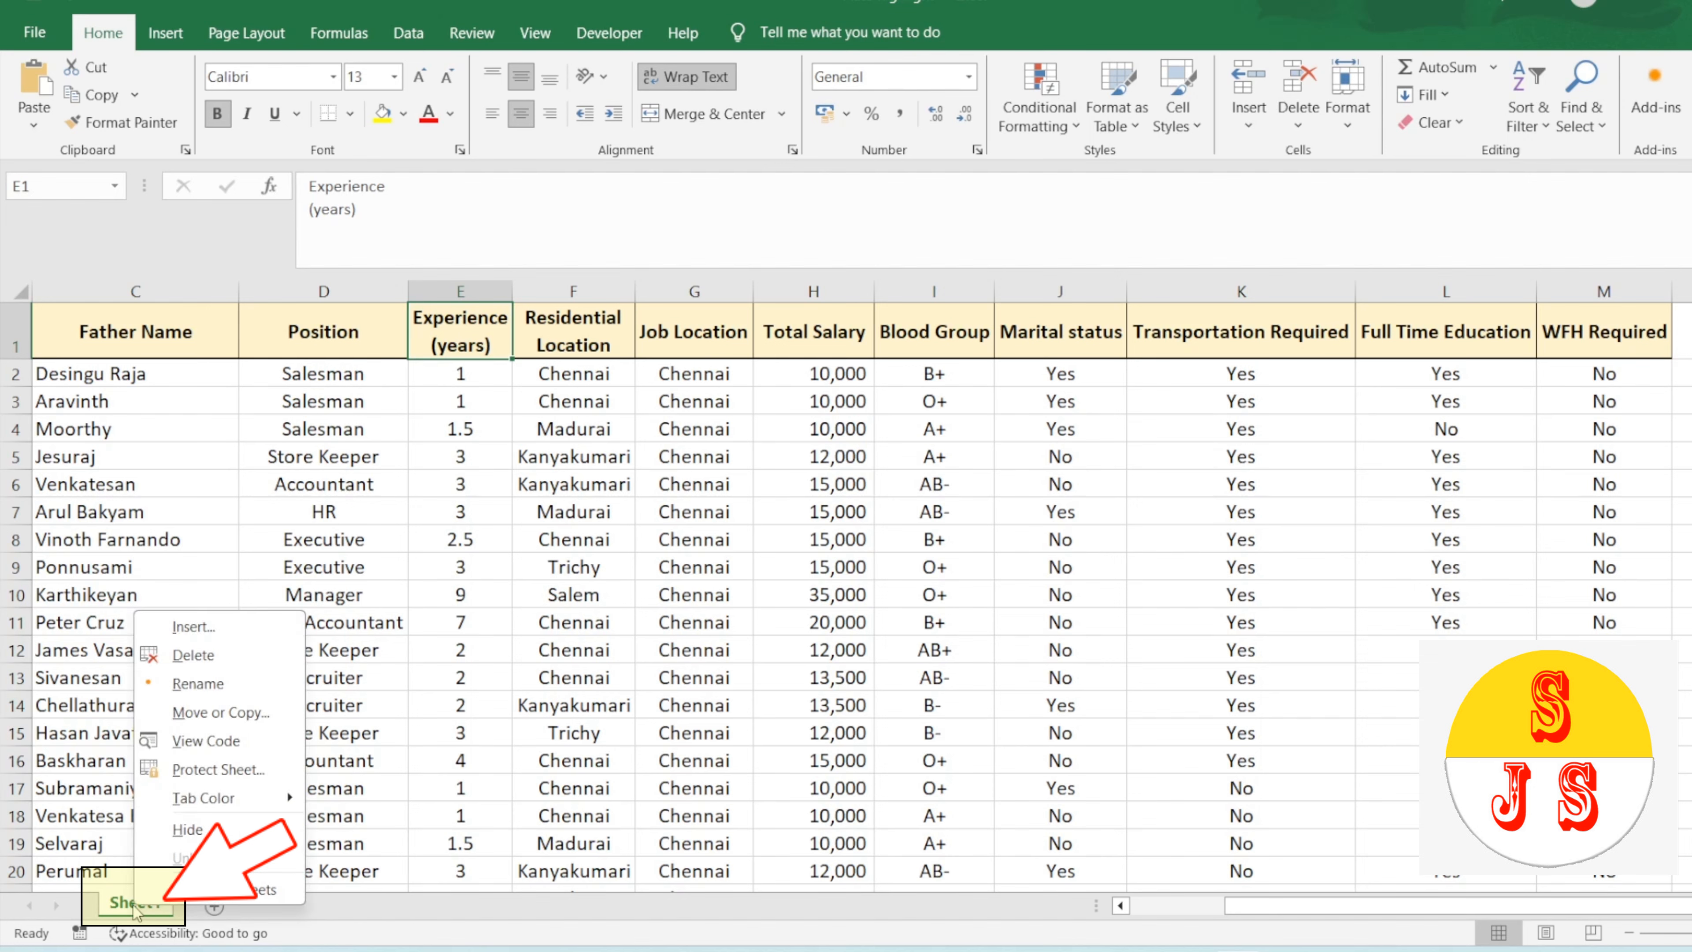
{"action": "left_click", "coordinate": [212, 744]}
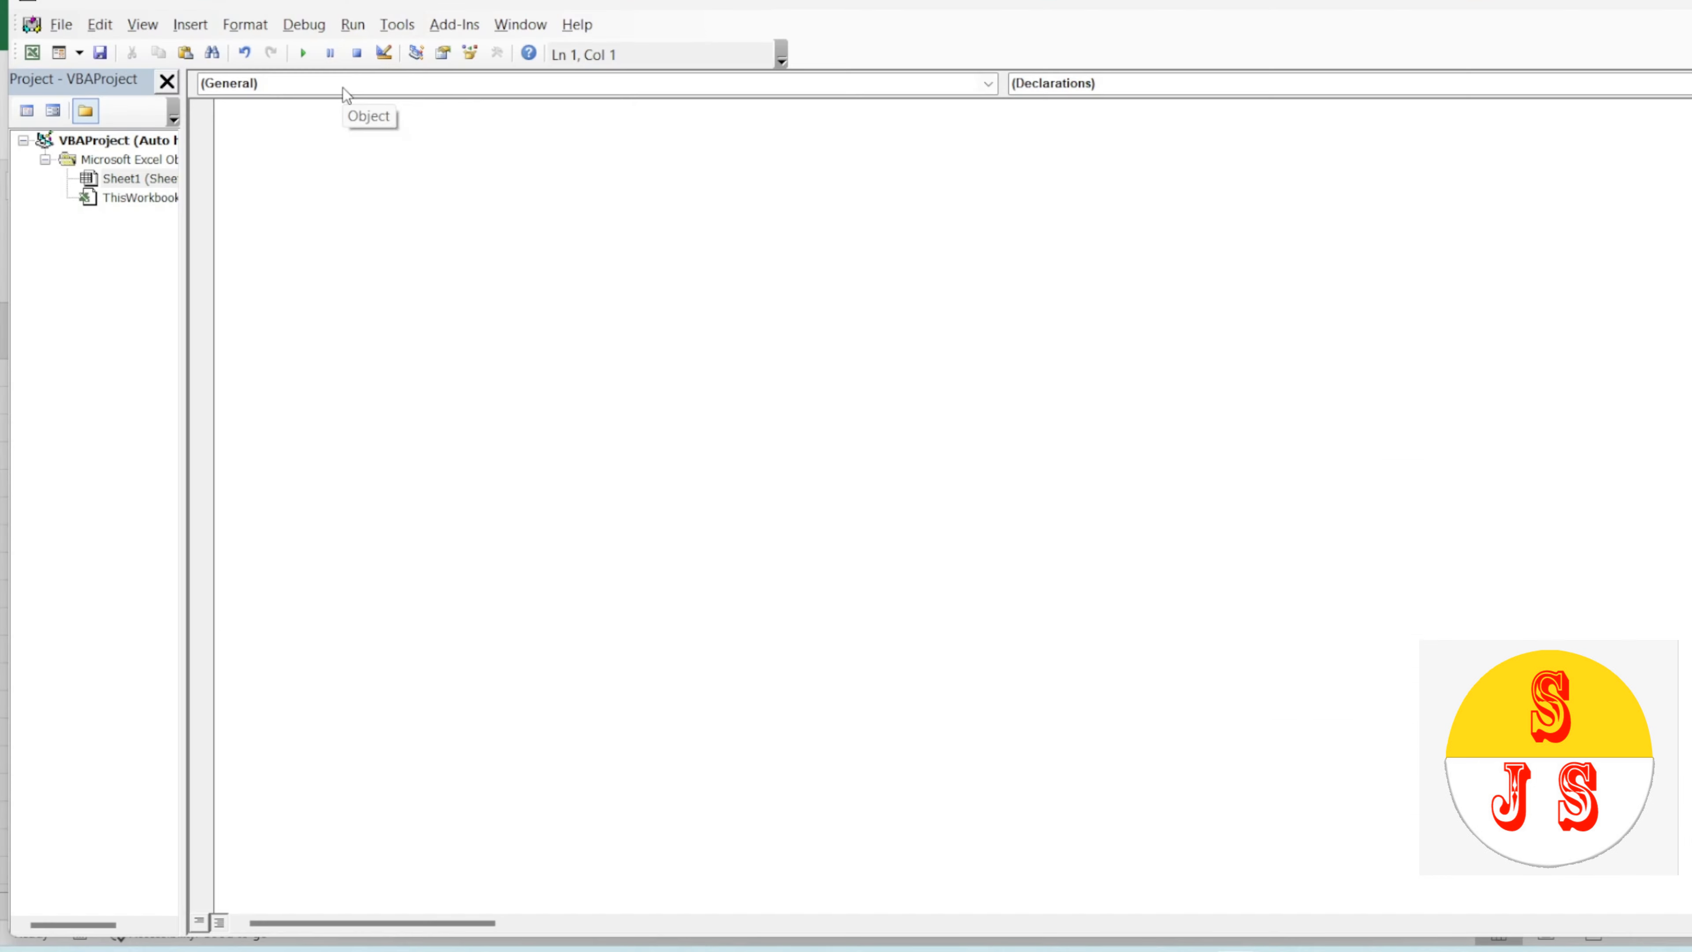
{"action": "left_click", "coordinate": [346, 93]}
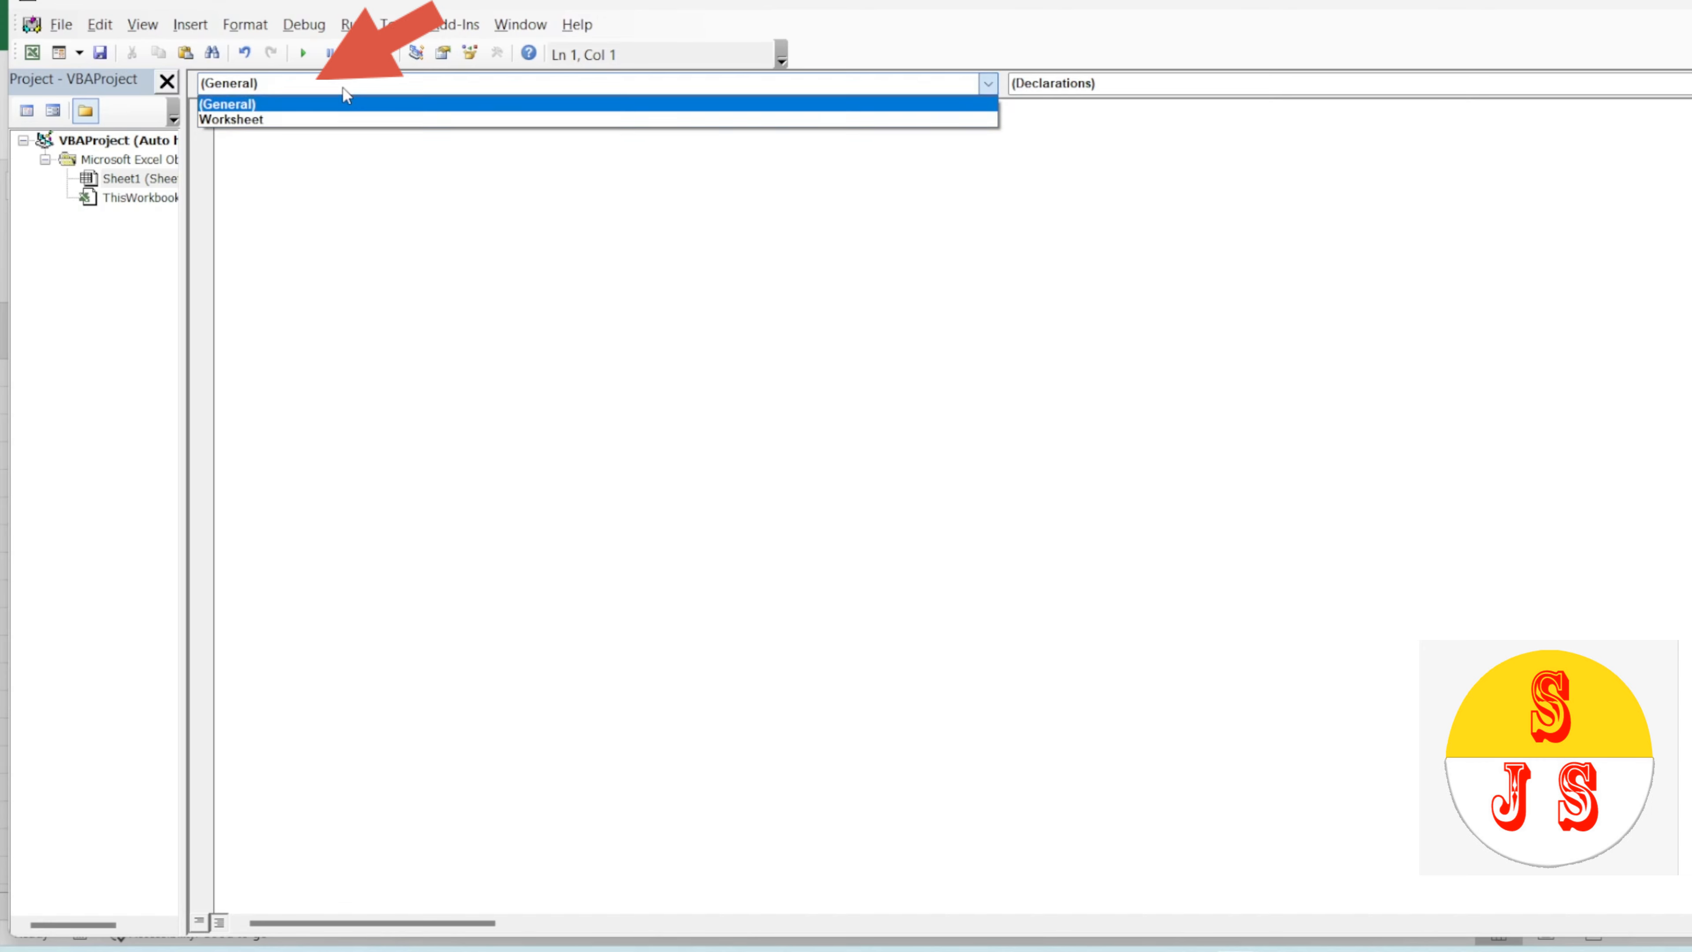
{"action": "left_click", "coordinate": [260, 123]}
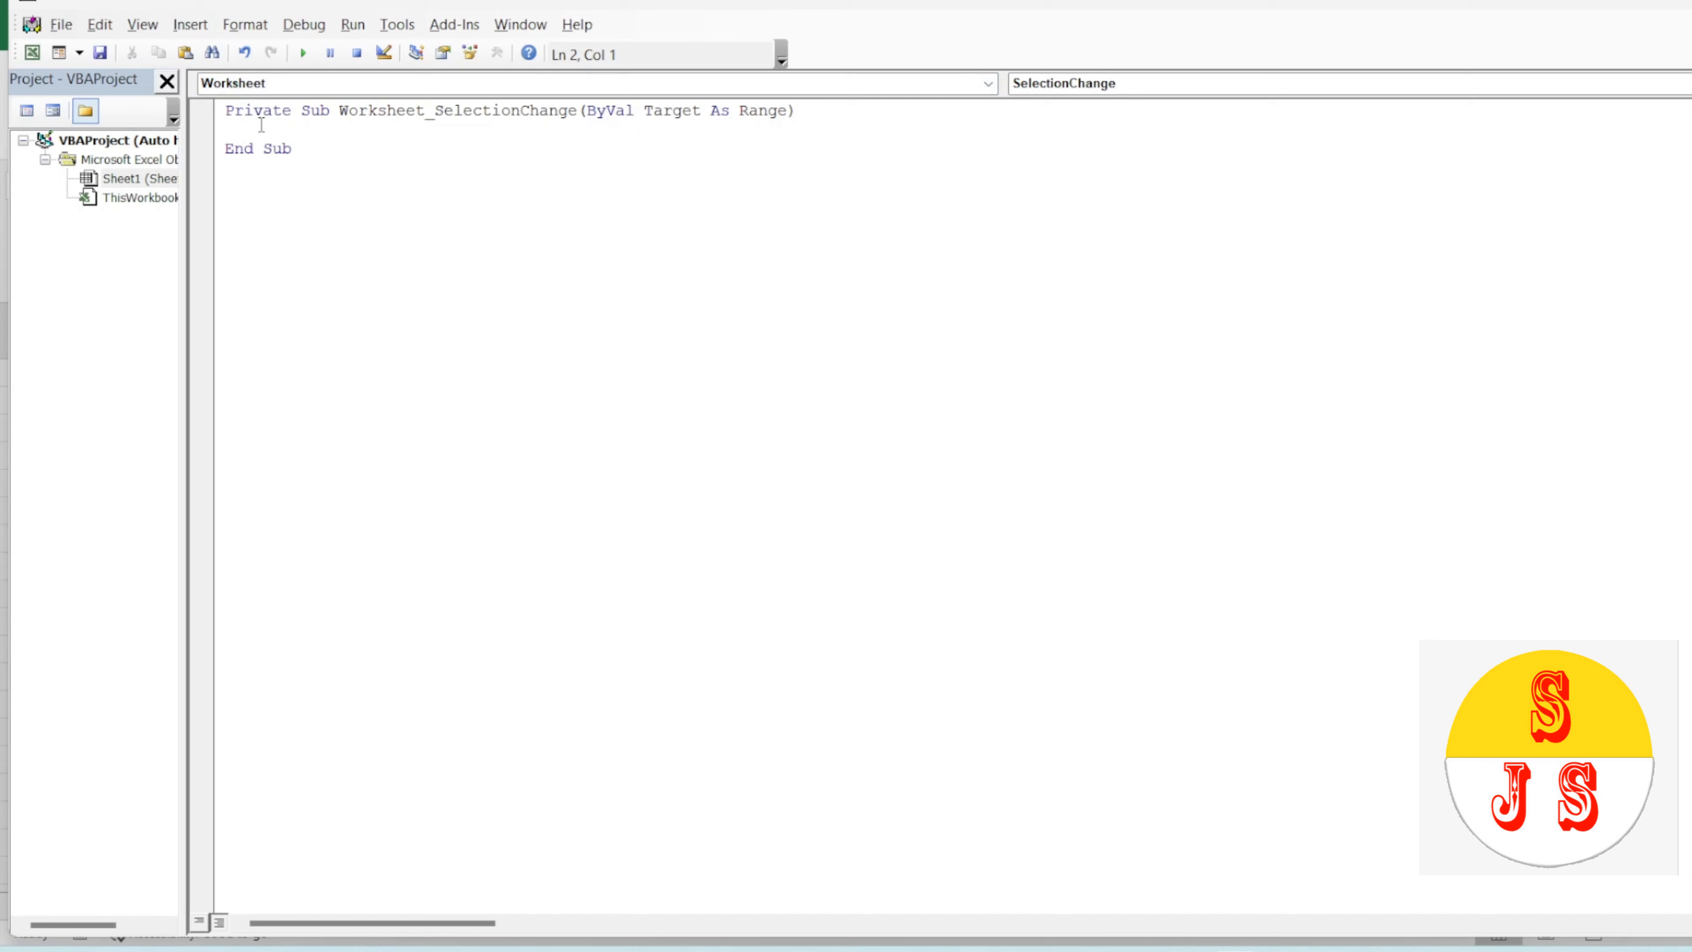
Step: Write target.Calculate inside the SelectionChange procedure and save the workbook with its VB project
{"action": "type", "text": "target"}
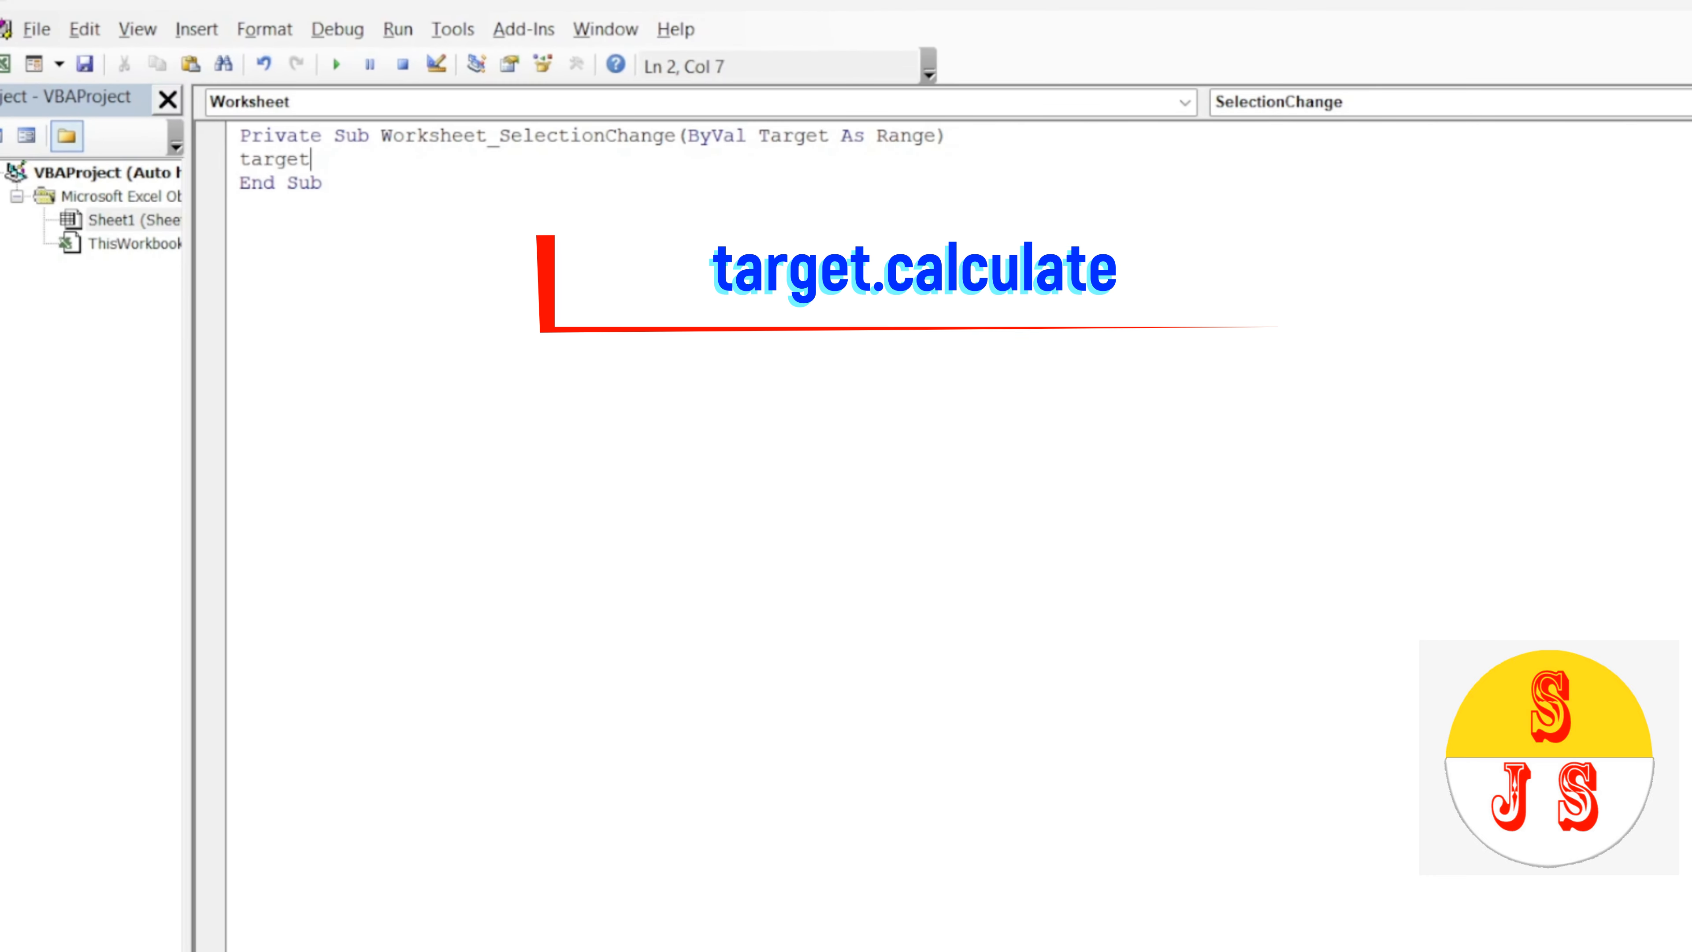
{"action": "type", "text": ".cal"}
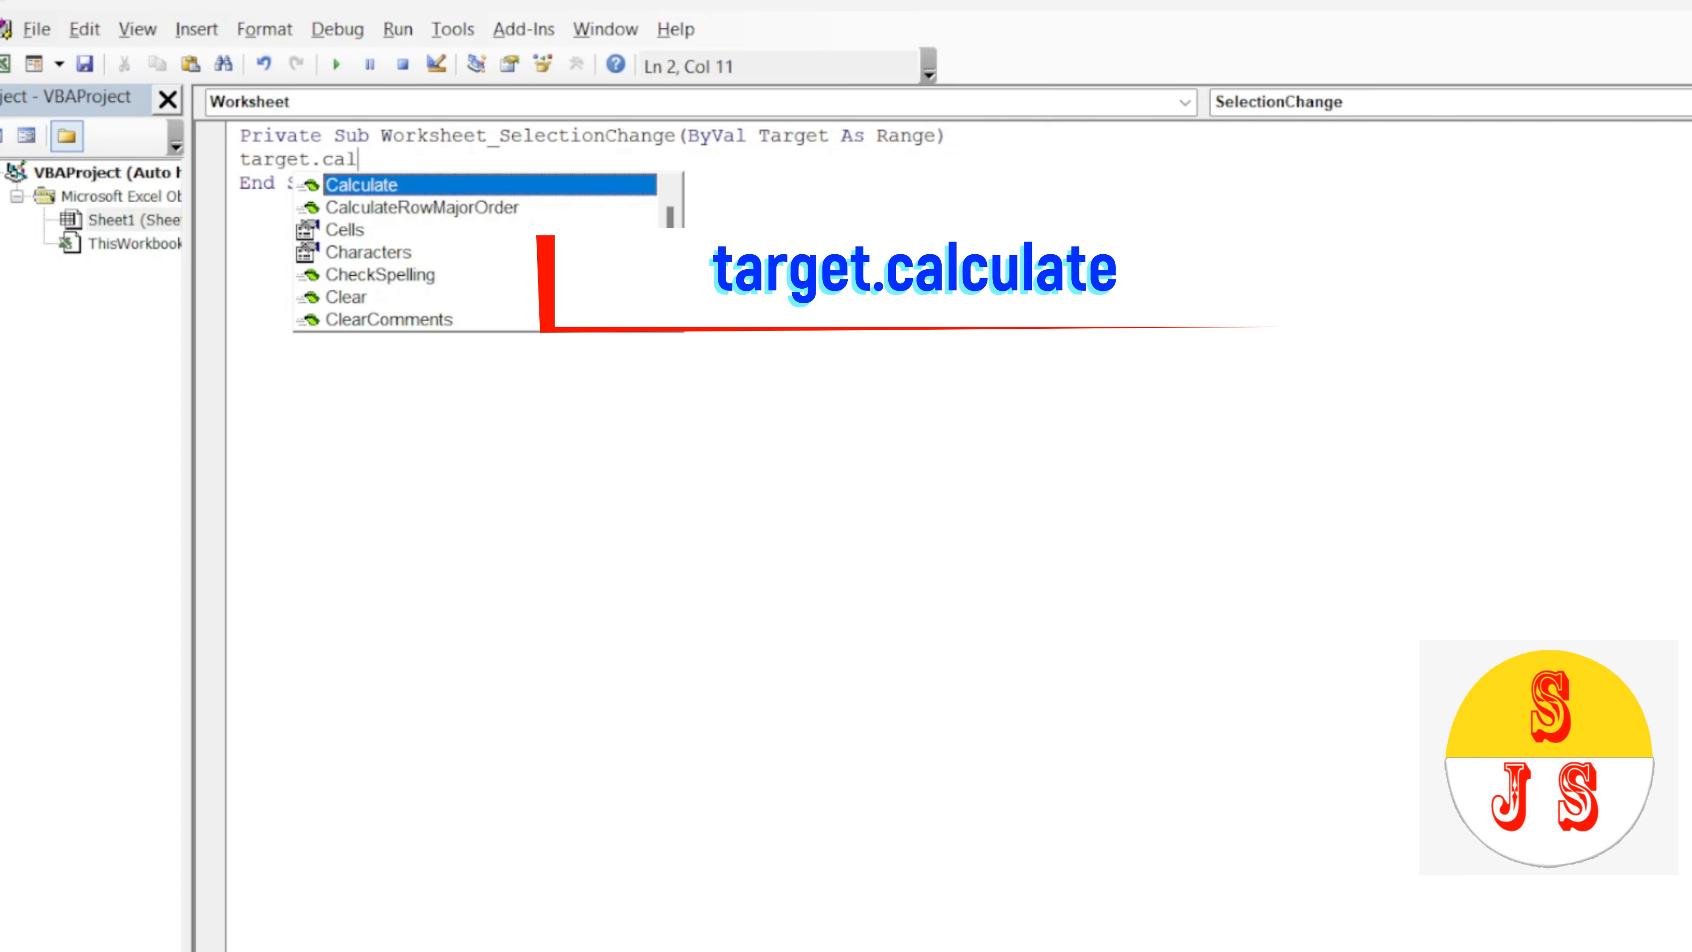
{"action": "double_click", "coordinate": [432, 190]}
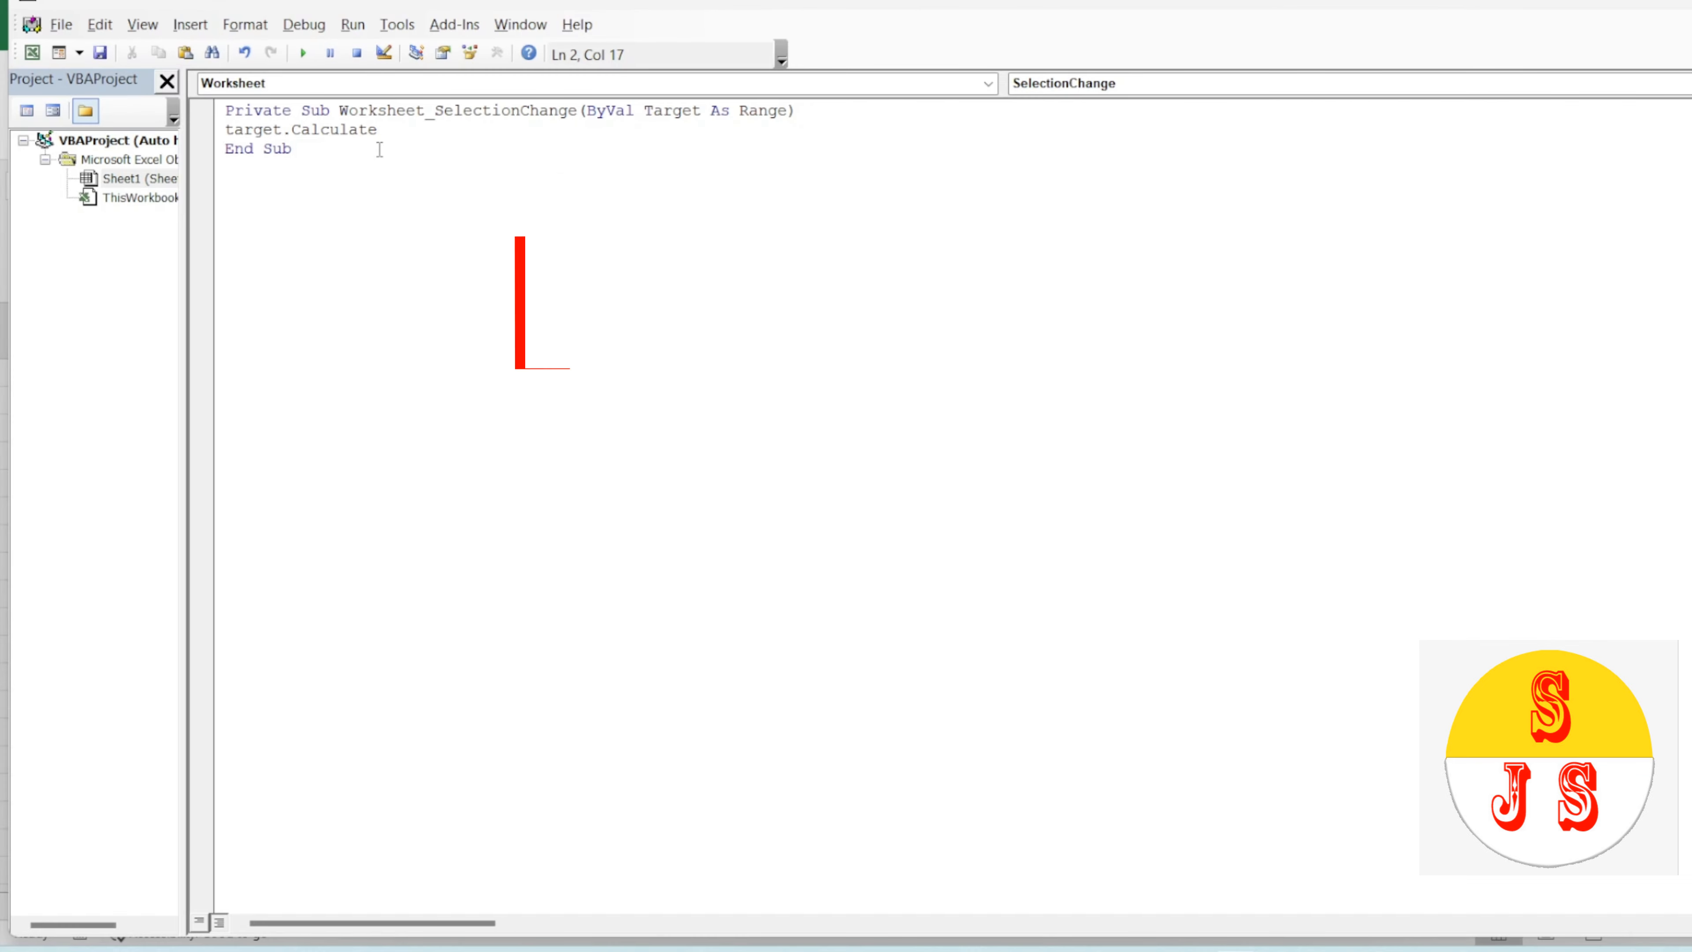
{"action": "key", "text": "ctrl+s"}
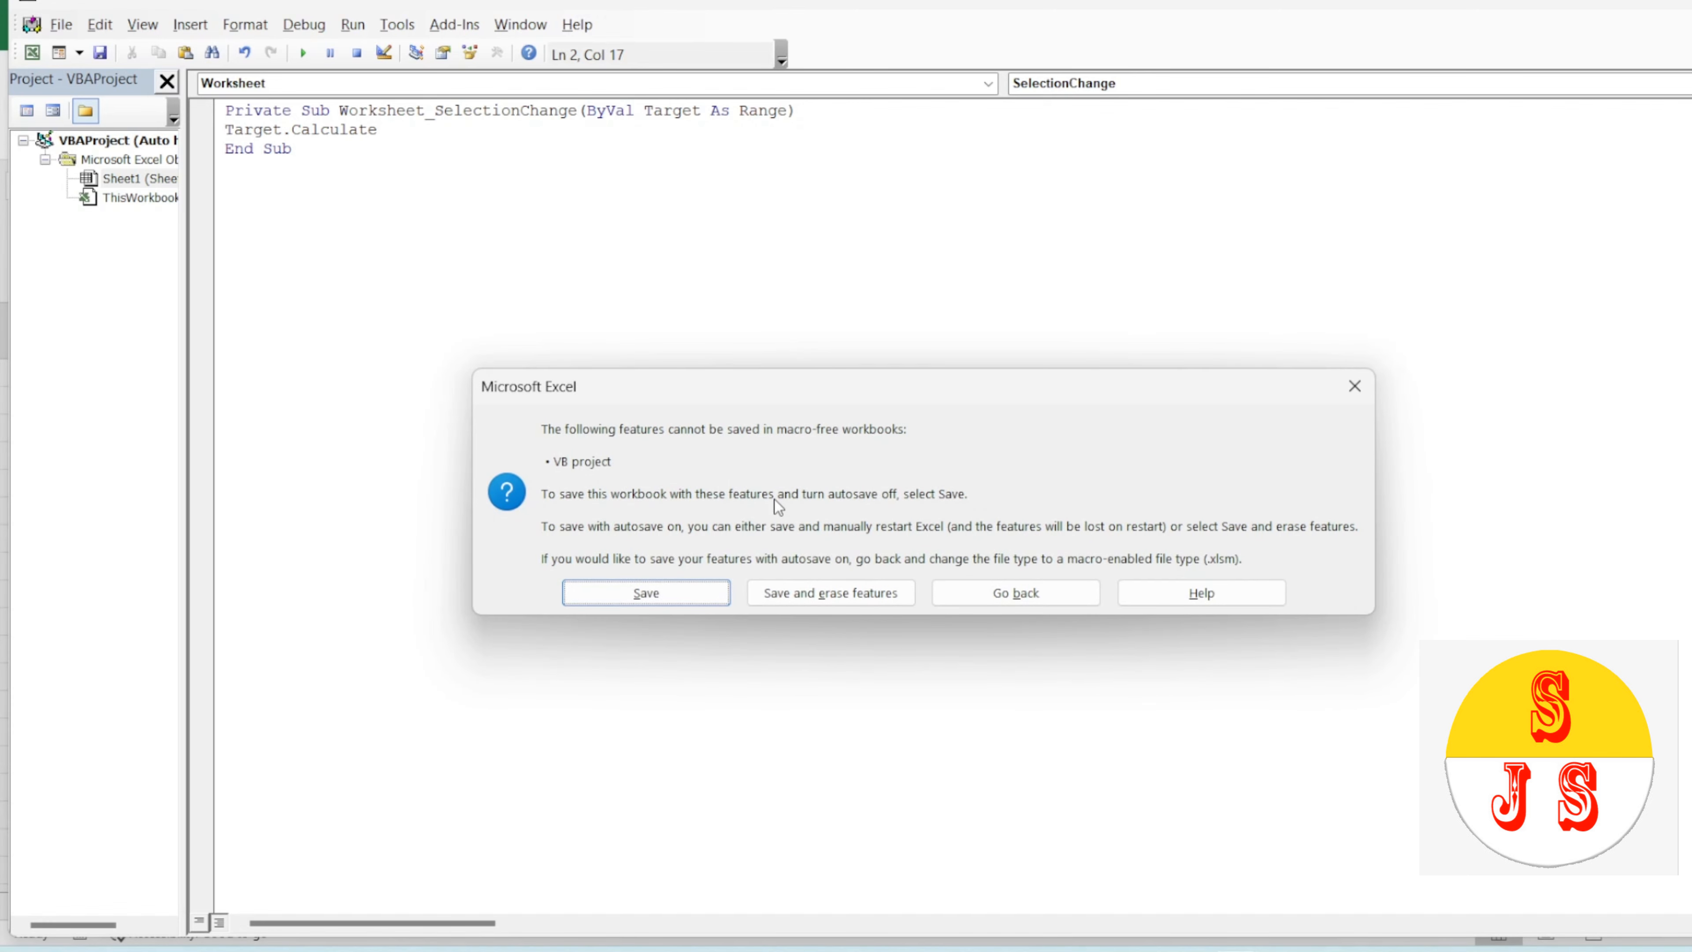
{"action": "left_click", "coordinate": [684, 598]}
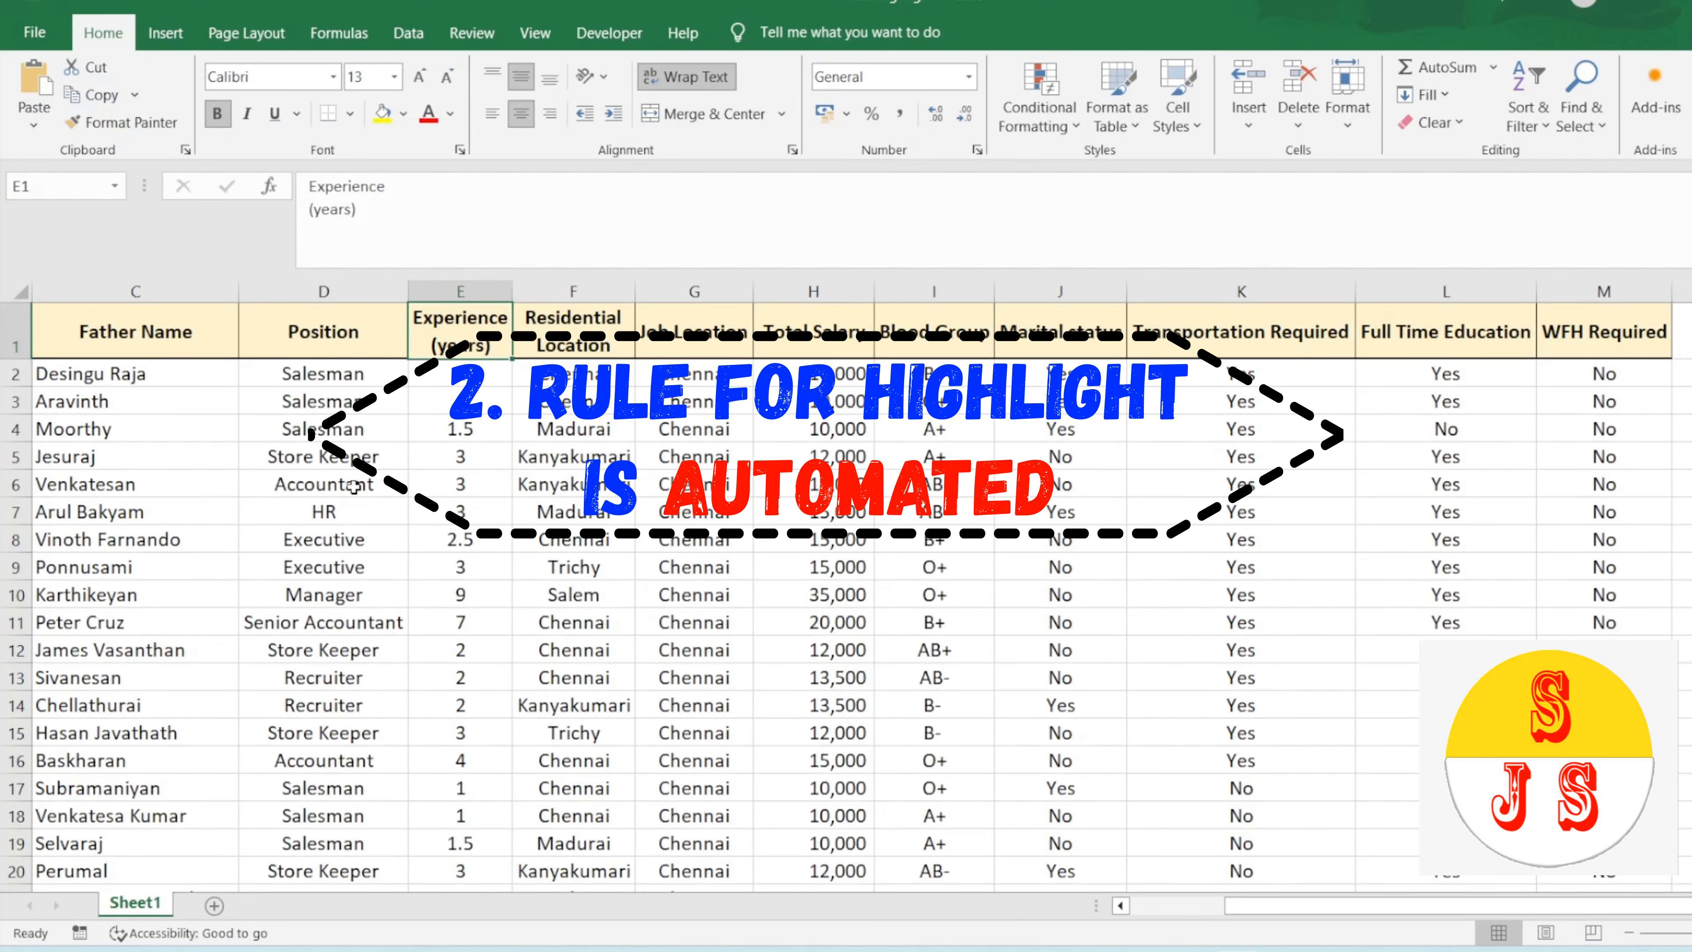
Step: Return to the worksheet and select cells in rows 6, 8 and 13 to check the automatic row highlight
{"action": "left_click", "coordinate": [354, 487]}
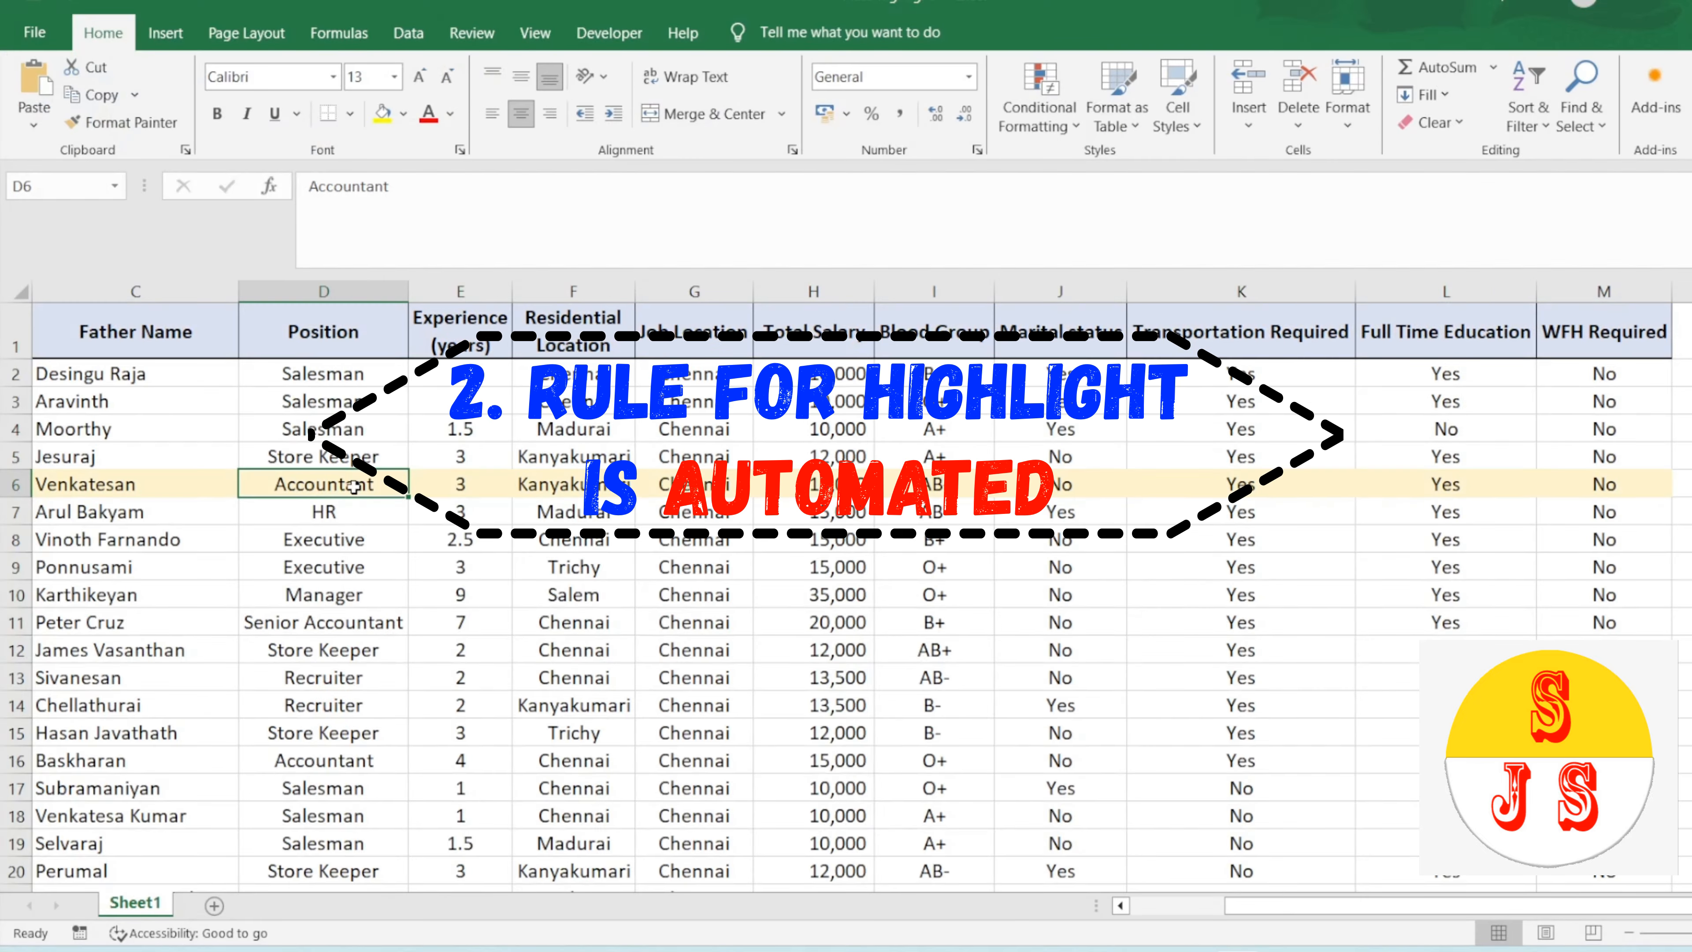
{"action": "left_click", "coordinate": [573, 484]}
{"action": "left_click", "coordinate": [574, 540]}
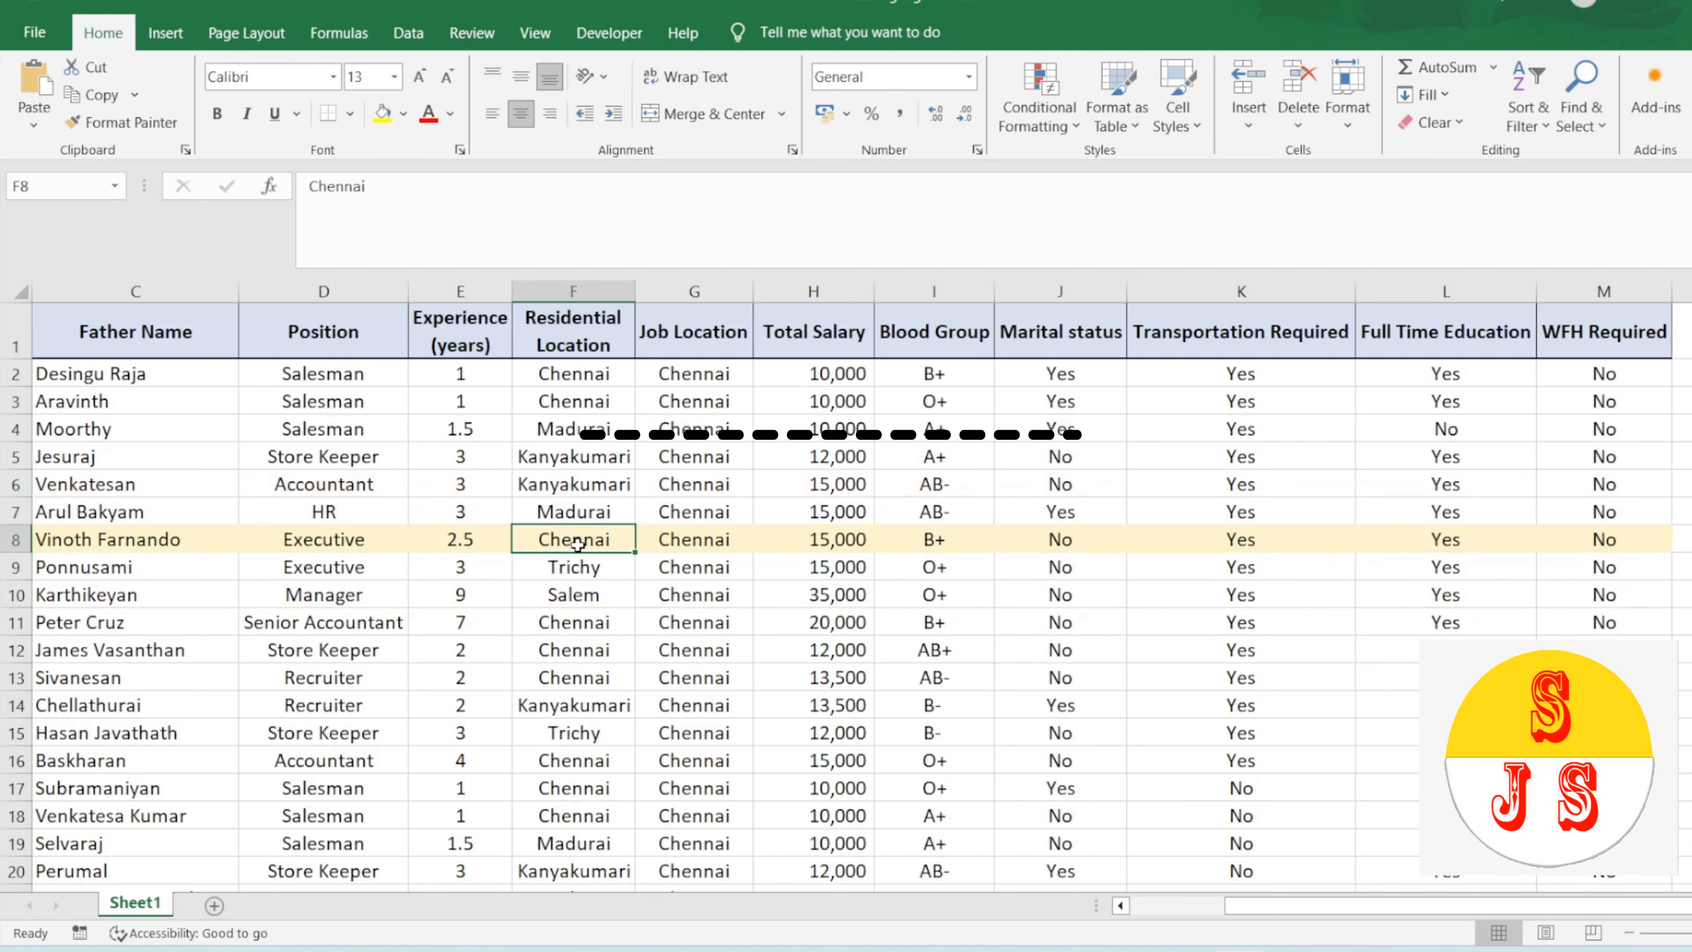
{"action": "left_click", "coordinate": [562, 682]}
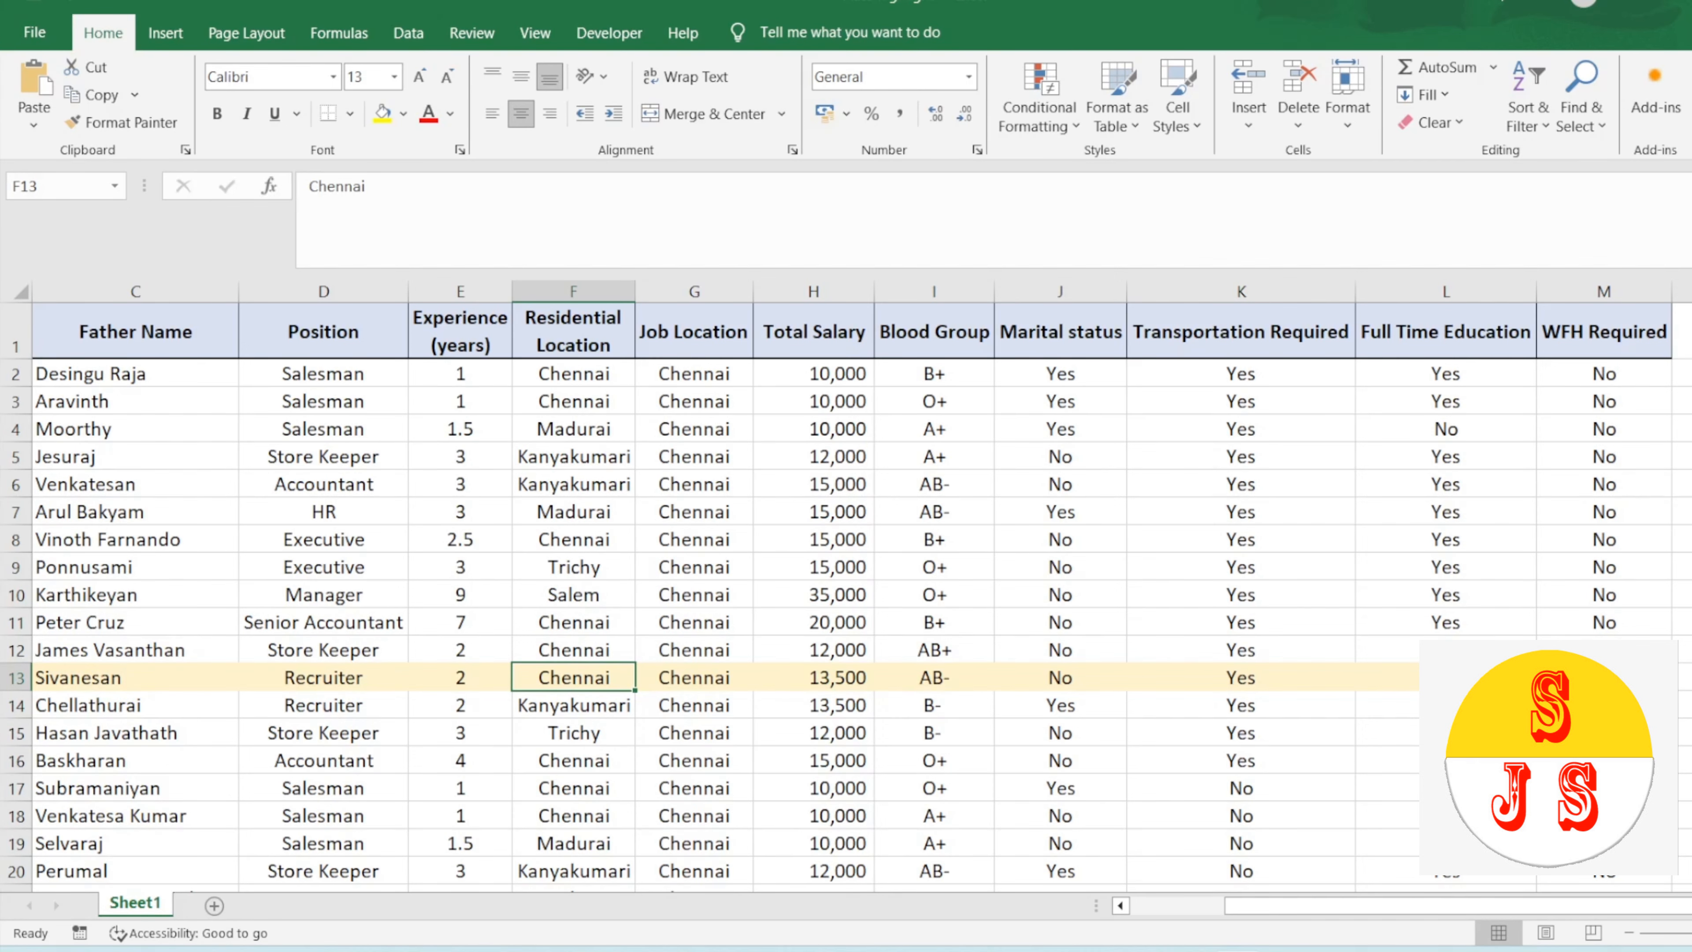
Step: Save a copy of the workbook as an Excel Macro-Enabled Workbook named Auto highlight in the Auto highlight folder
{"action": "key", "text": "F12"}
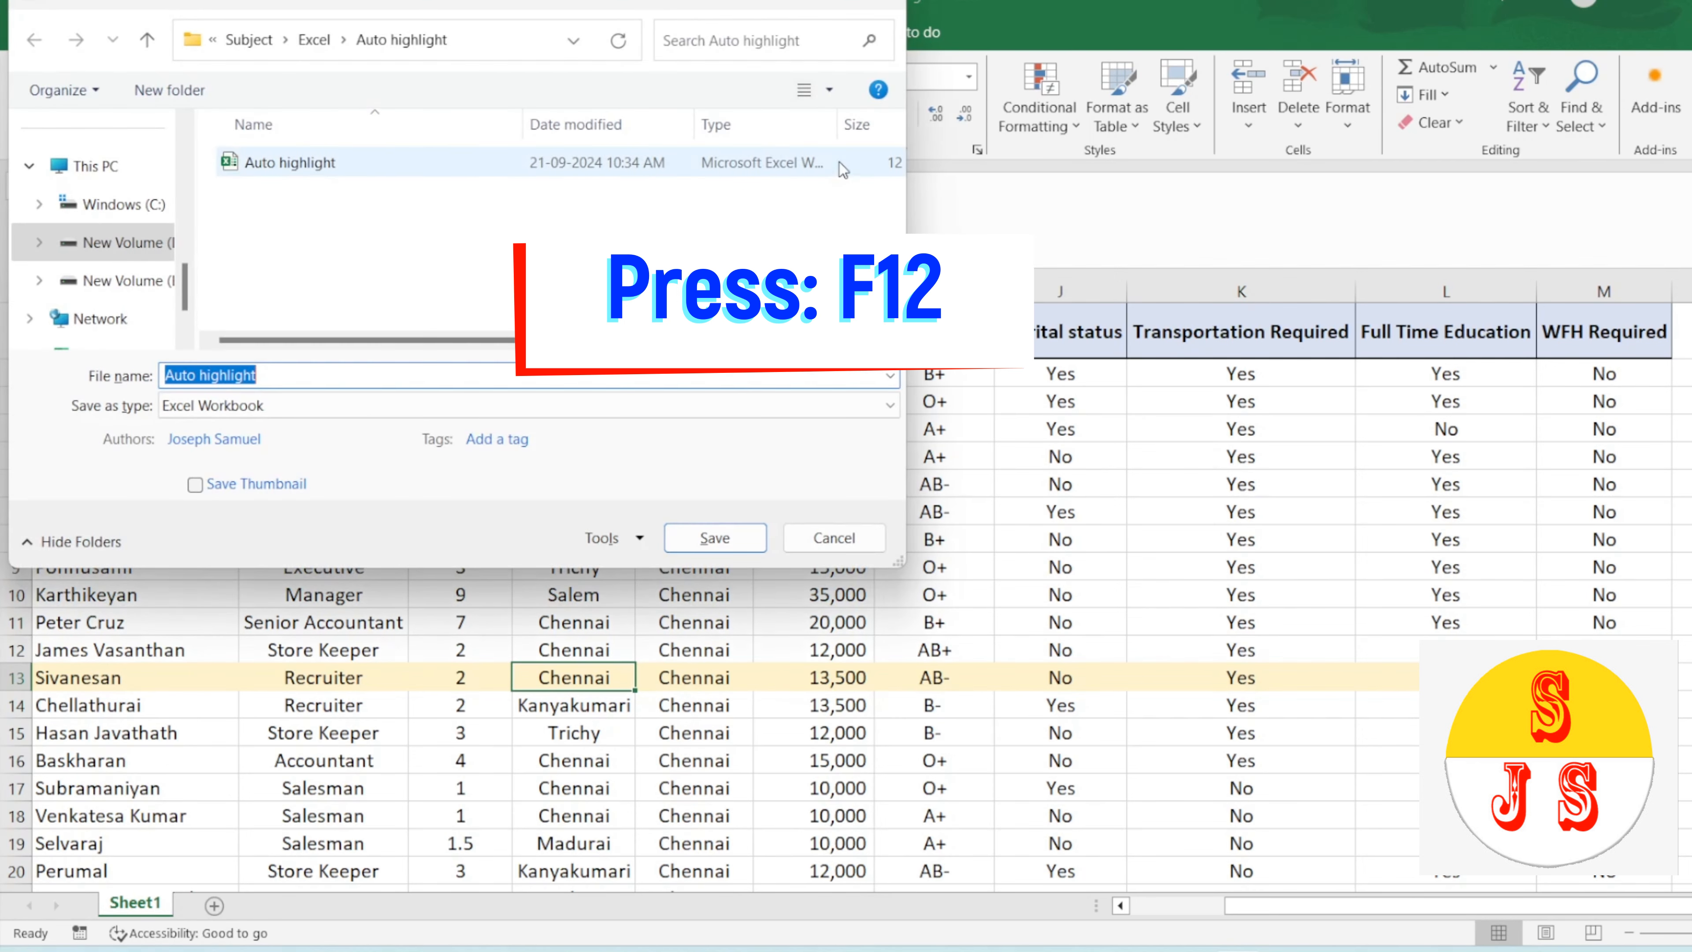
{"action": "left_click_drag", "start_coordinate": [211, 2], "coordinate": [558, 161]}
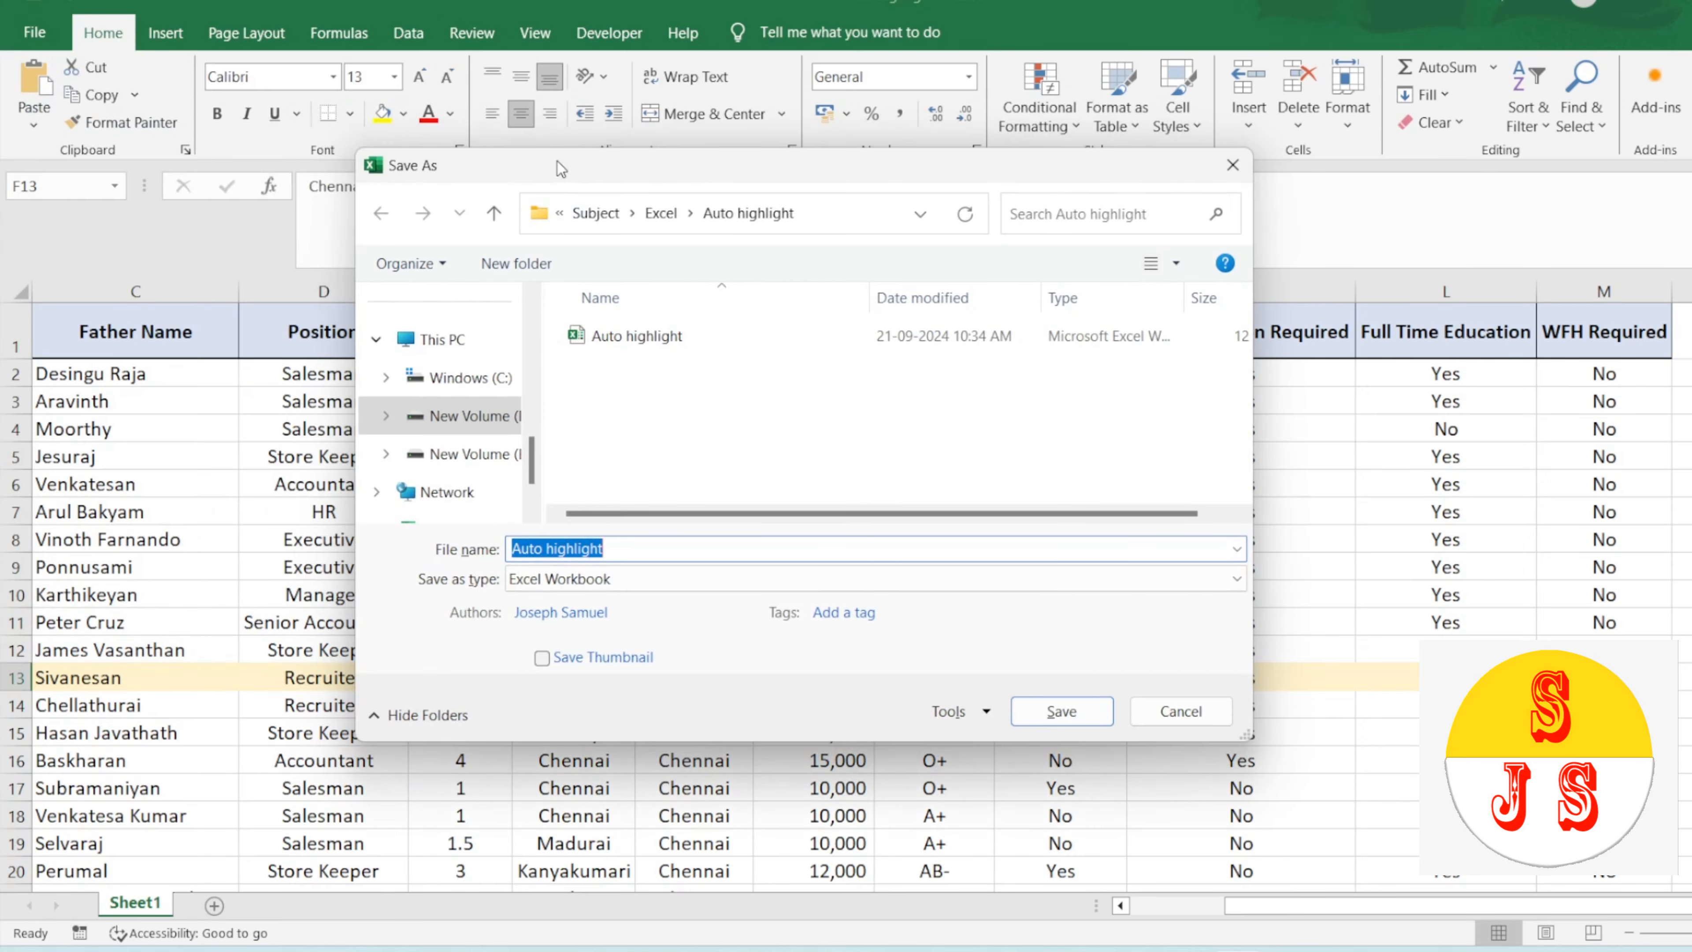
{"action": "left_click", "coordinate": [593, 585]}
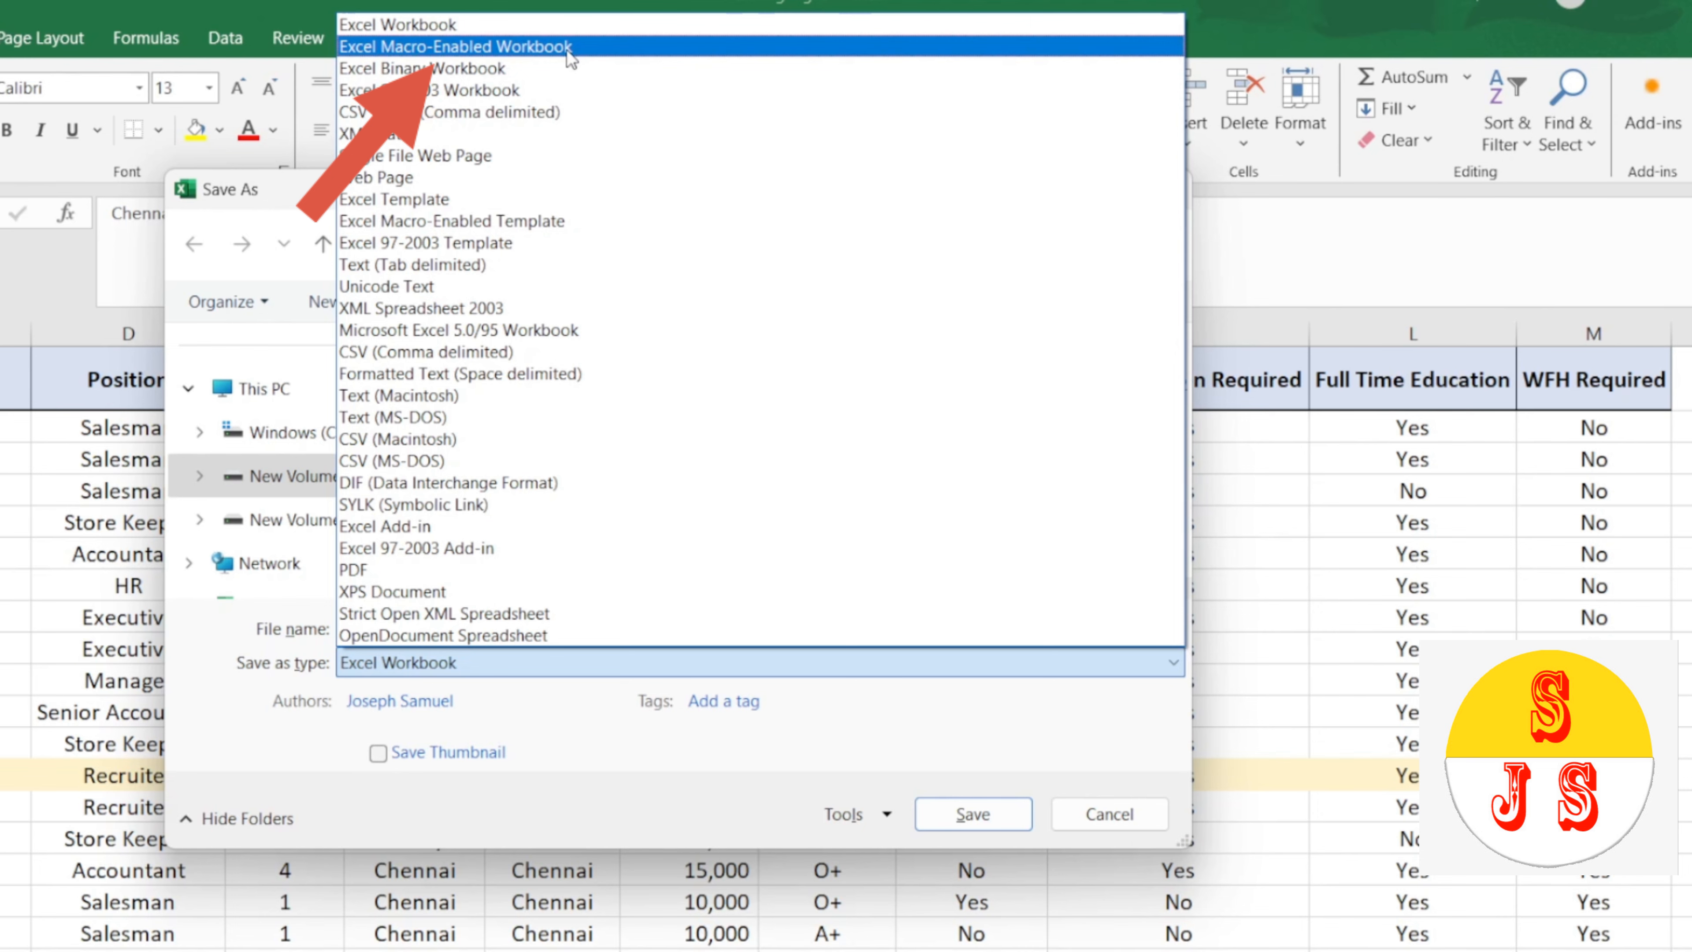
{"action": "left_click", "coordinate": [568, 48]}
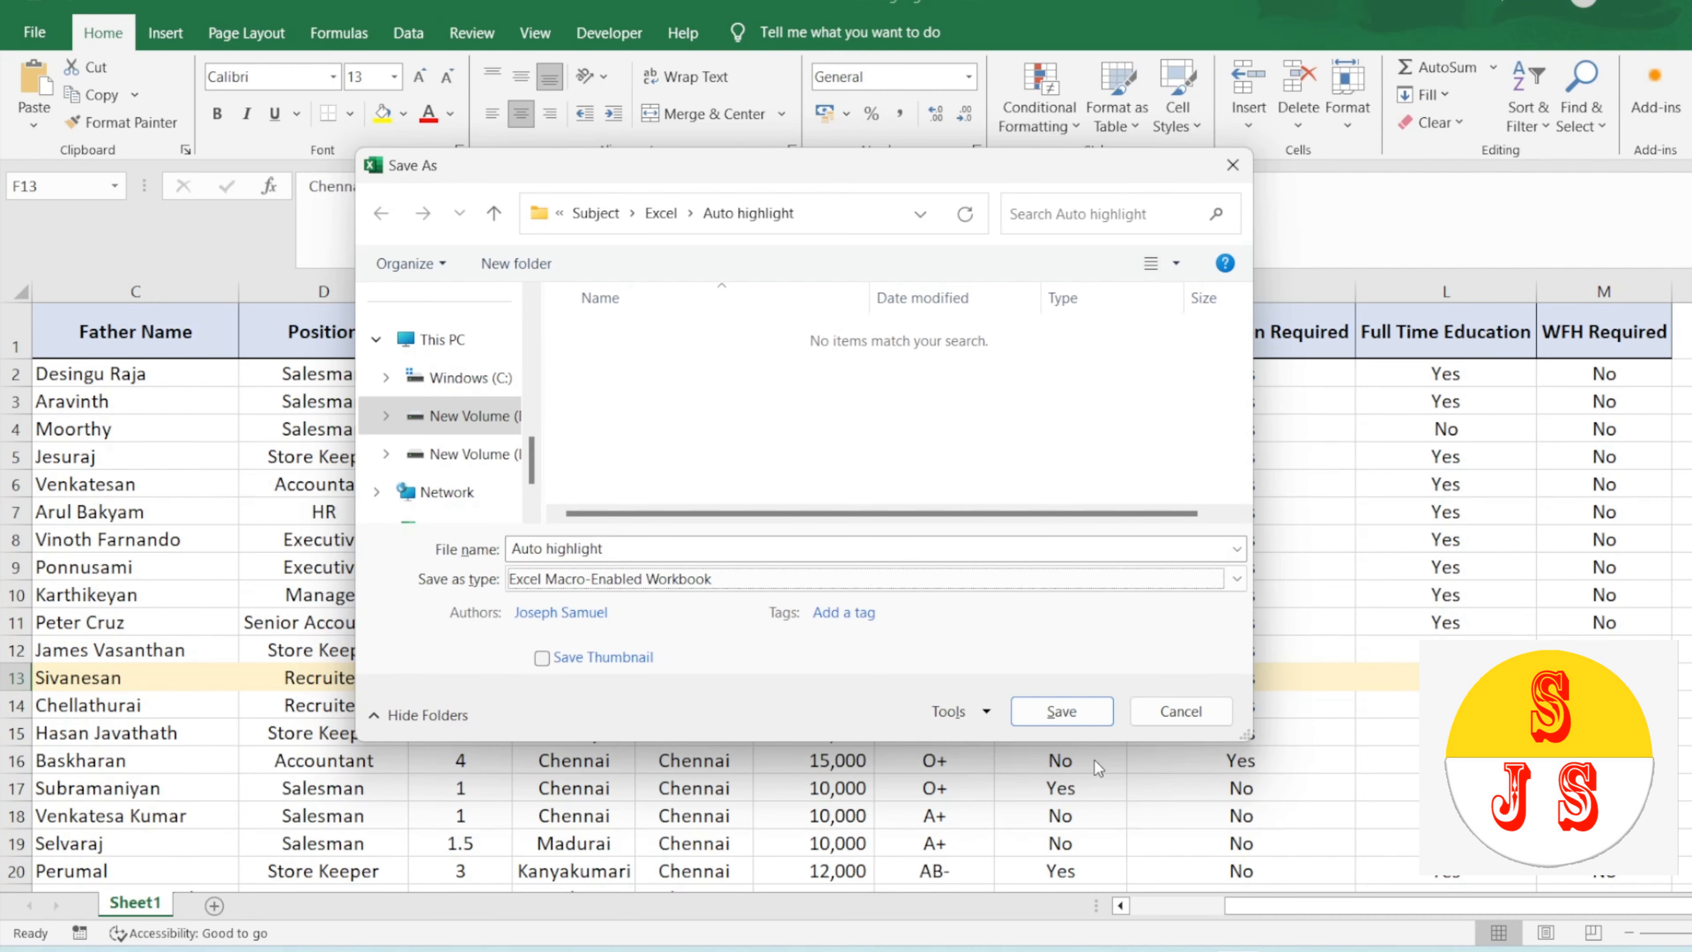
{"action": "left_click", "coordinate": [658, 544]}
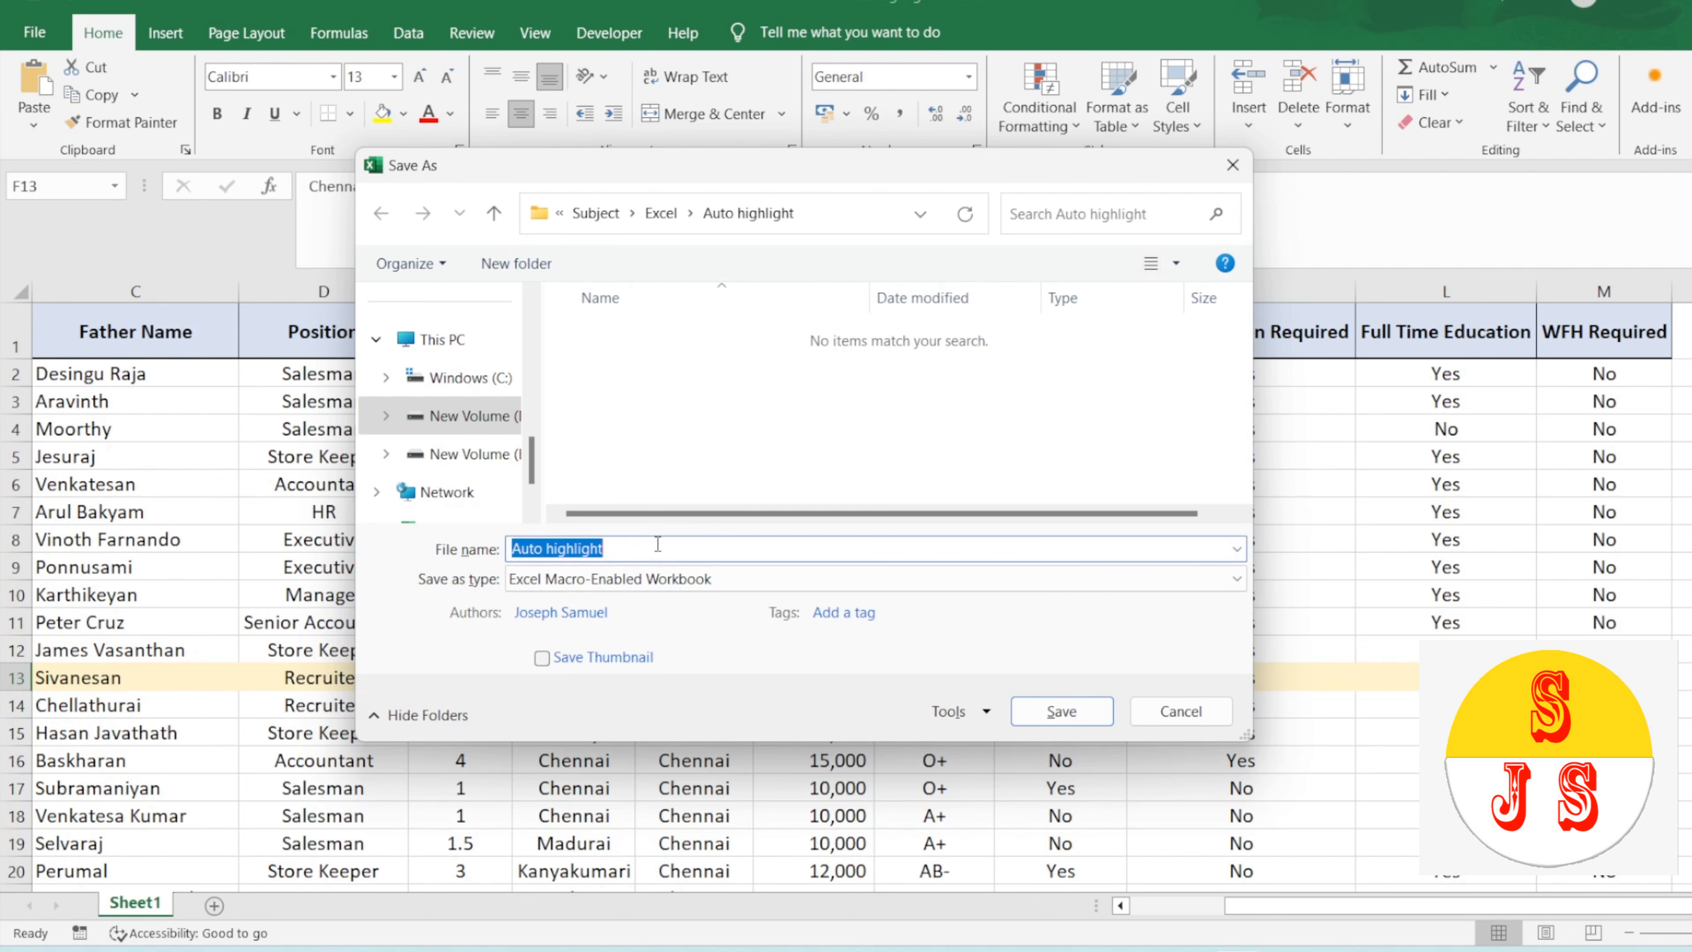
{"action": "left_click", "coordinate": [1069, 712]}
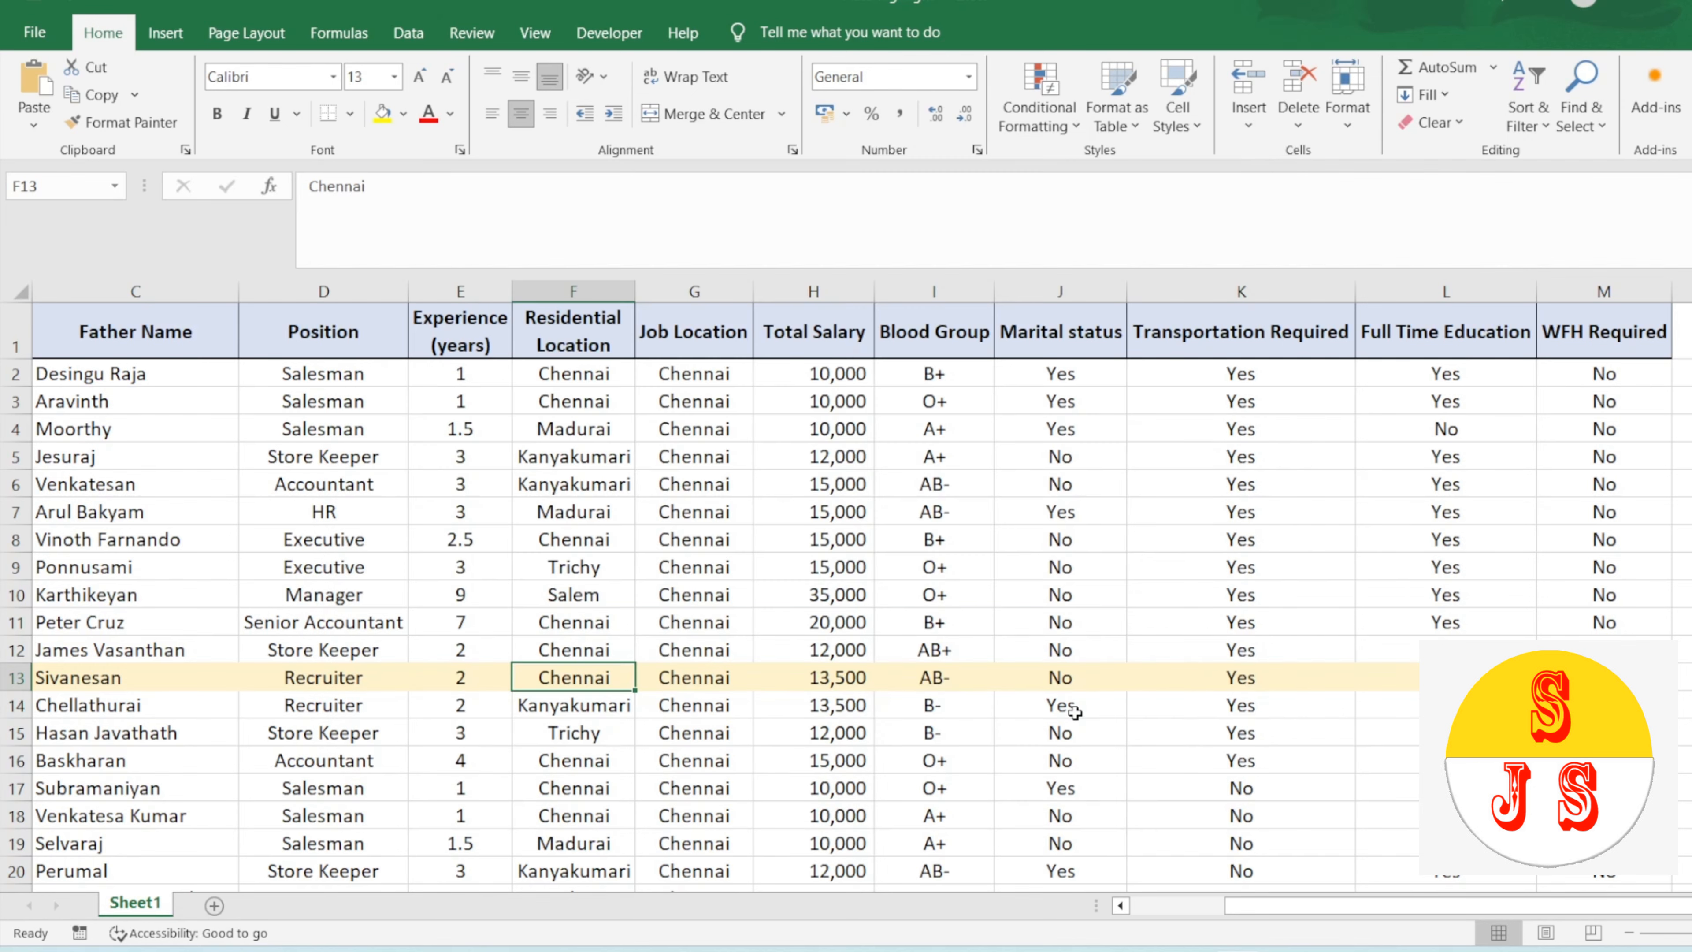
Step: Select cells G8 and F7 to check the automatic row highlight in the saved macro-enabled workbook
{"action": "left_click", "coordinate": [678, 532]}
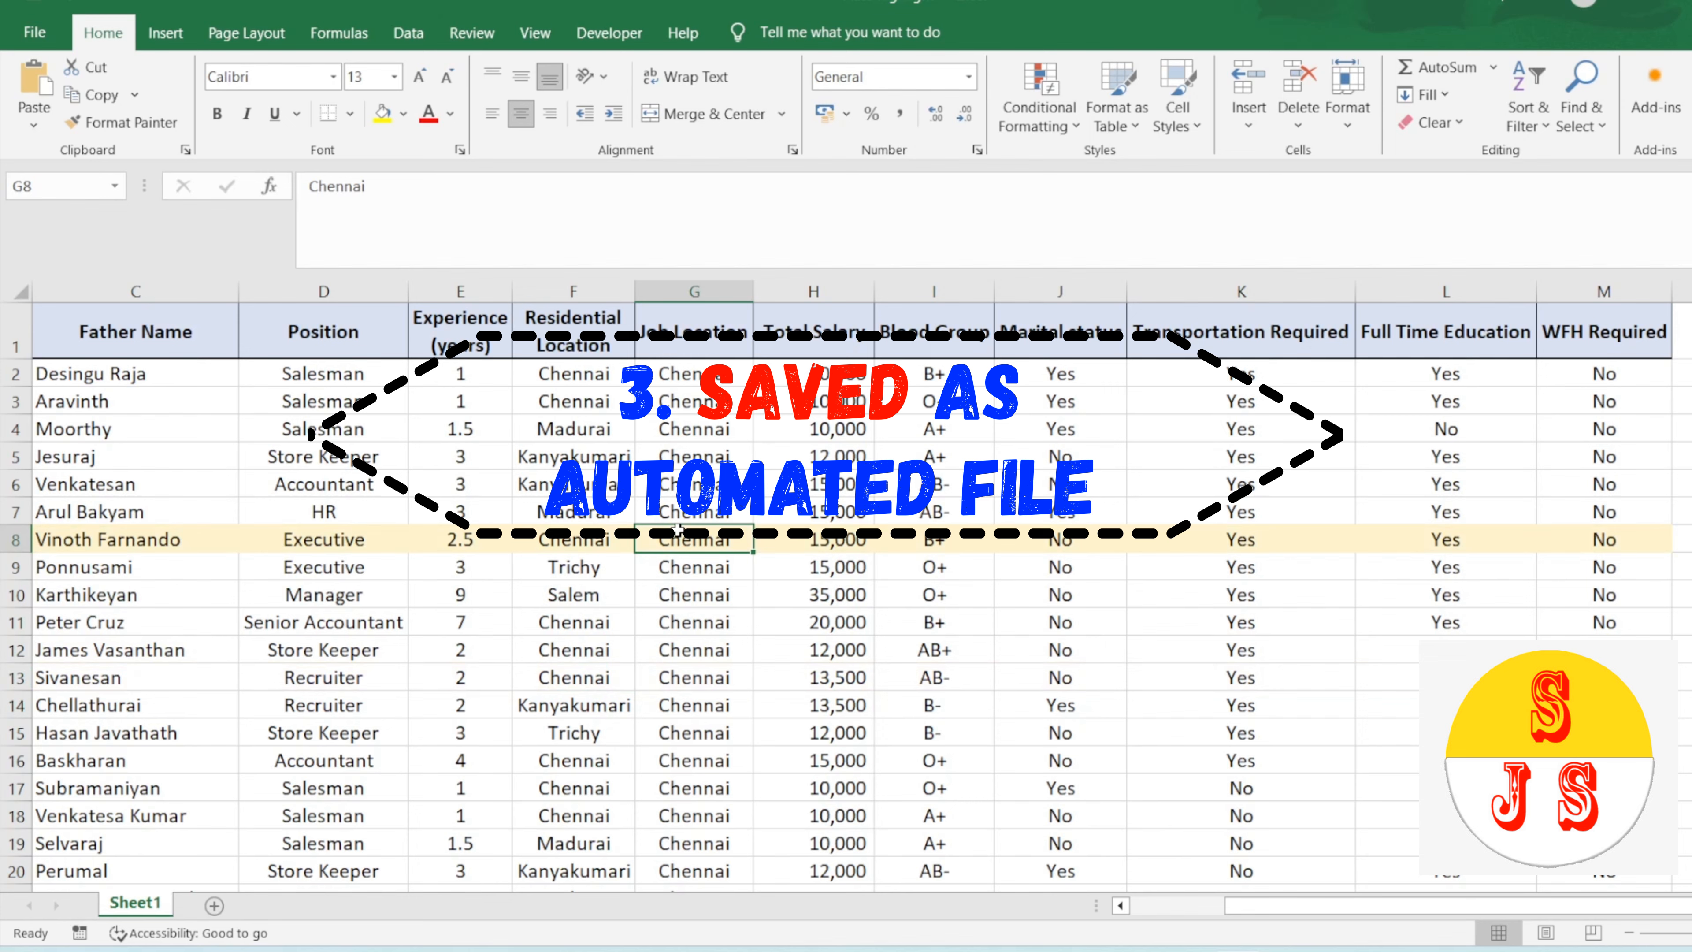
{"action": "left_click", "coordinate": [592, 504]}
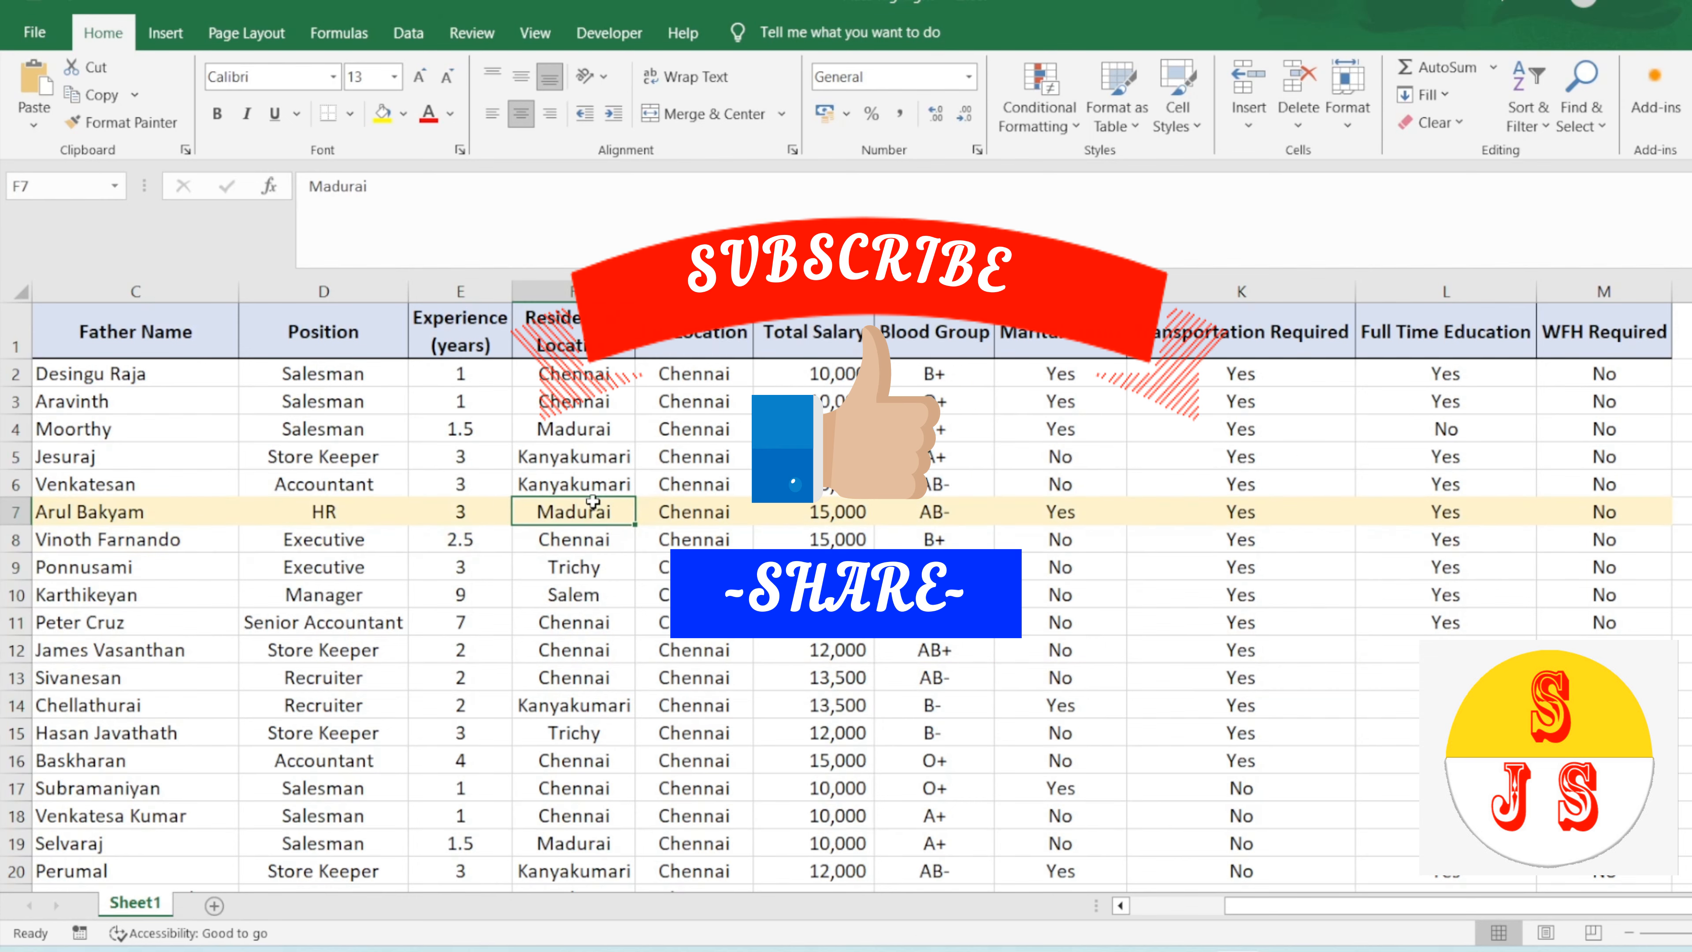